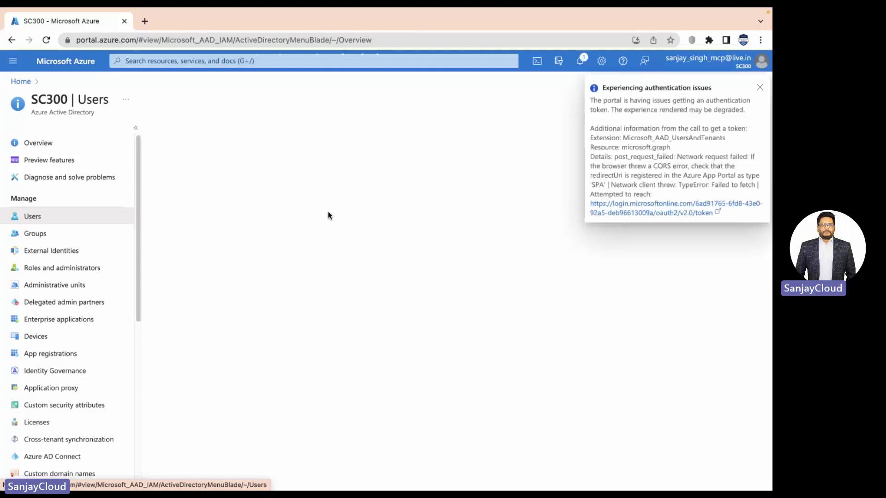
Step: Dismiss the warning, switch to the SC300 directory, and open its Azure Active Directory users
left_click(759, 88)
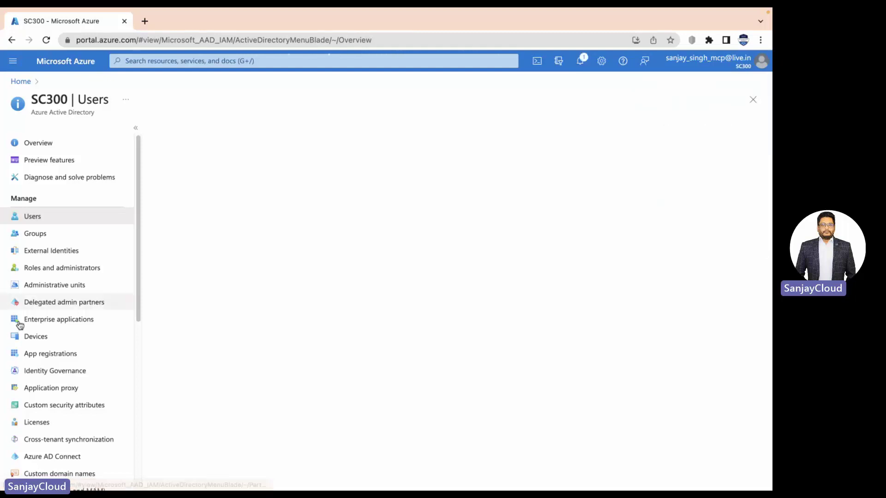
left_click(557, 63)
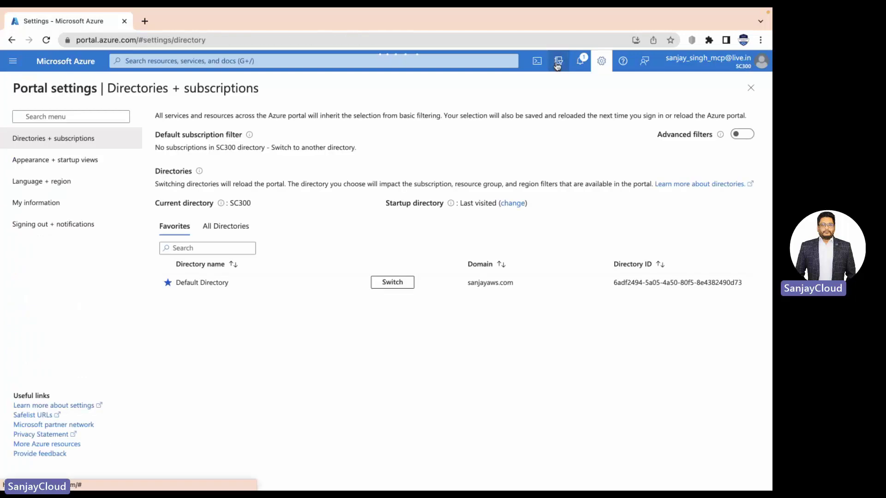
left_click(225, 226)
left_click(389, 315)
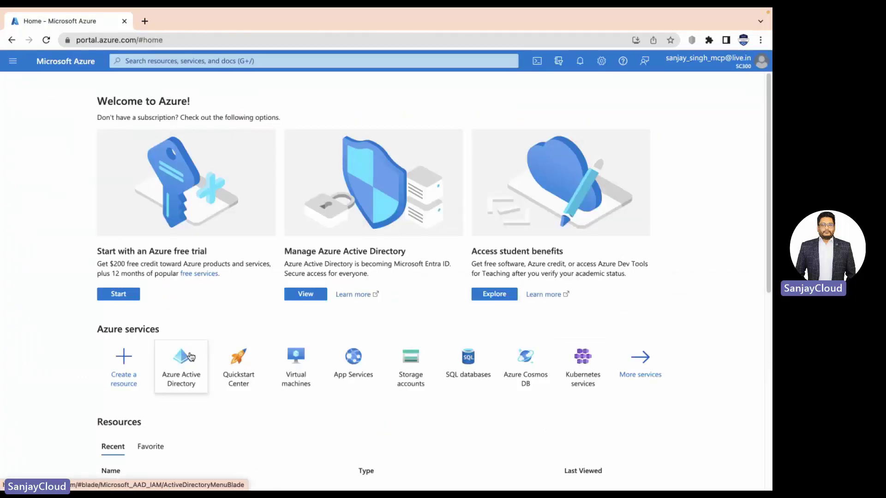
left_click(190, 357)
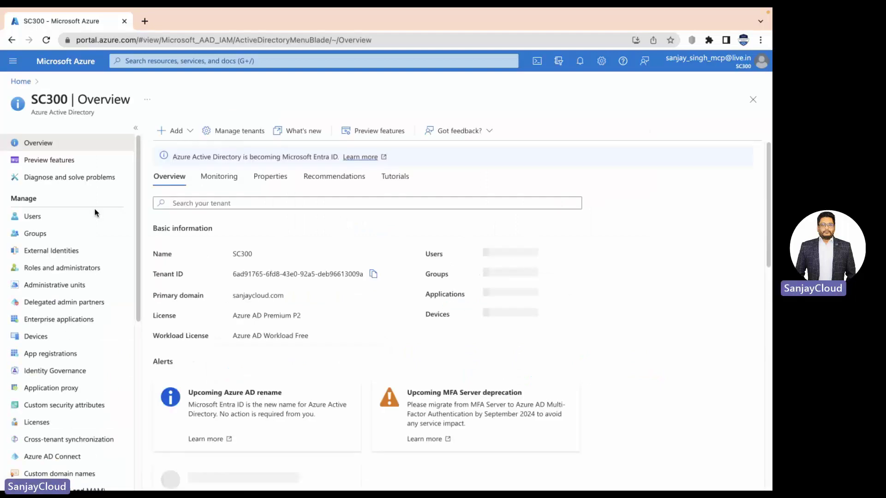
left_click(64, 222)
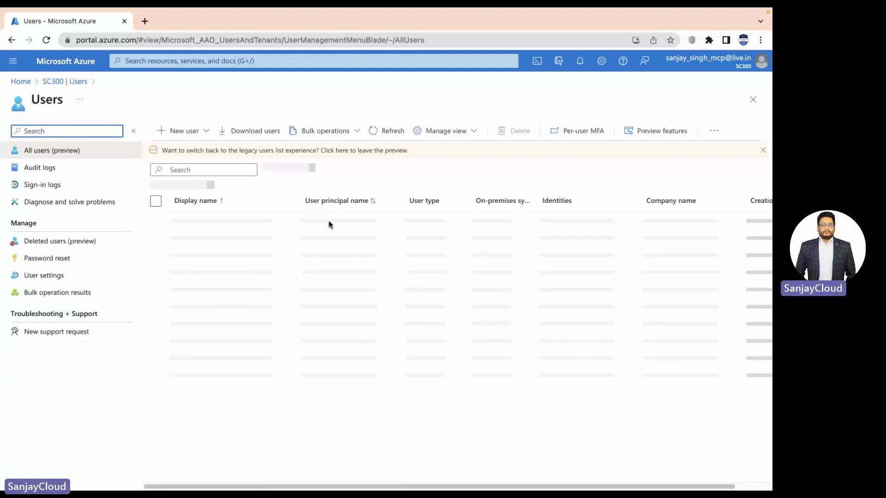
Step: On the per-user MFA page, disable MFA for the two users marked Enabled
left_click(584, 131)
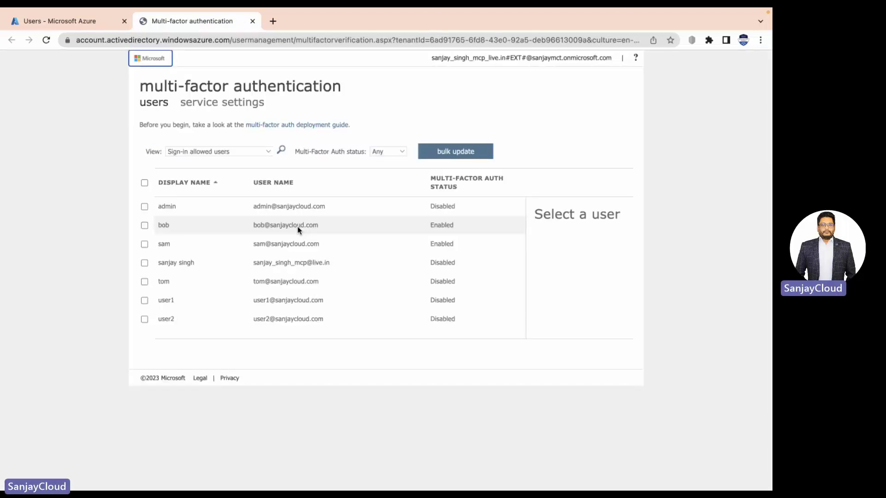
left_click(145, 225)
left_click(145, 244)
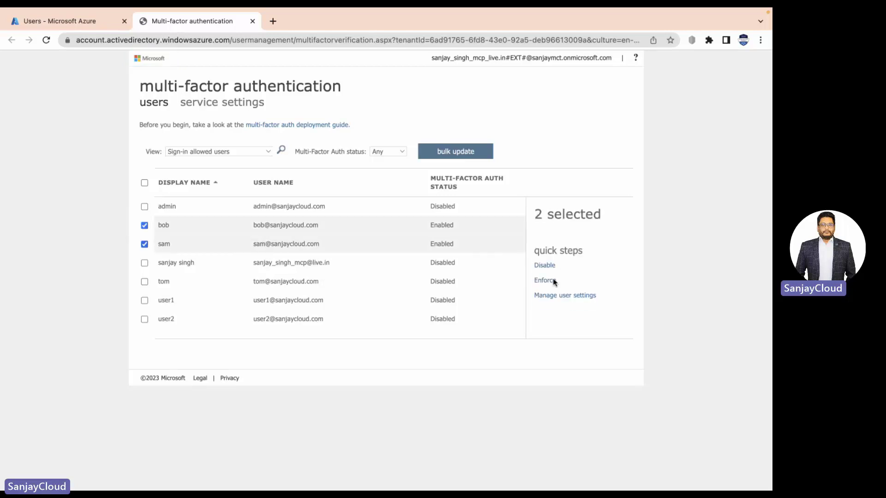
left_click(545, 266)
left_click(470, 311)
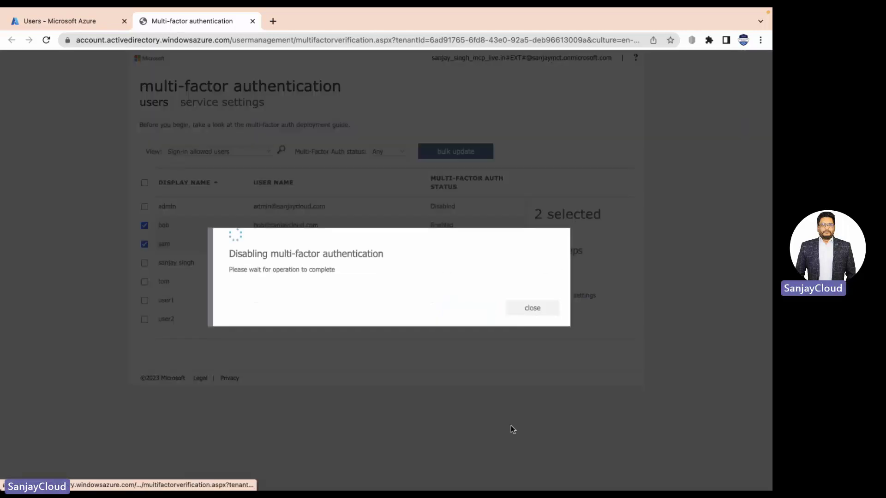
left_click(541, 310)
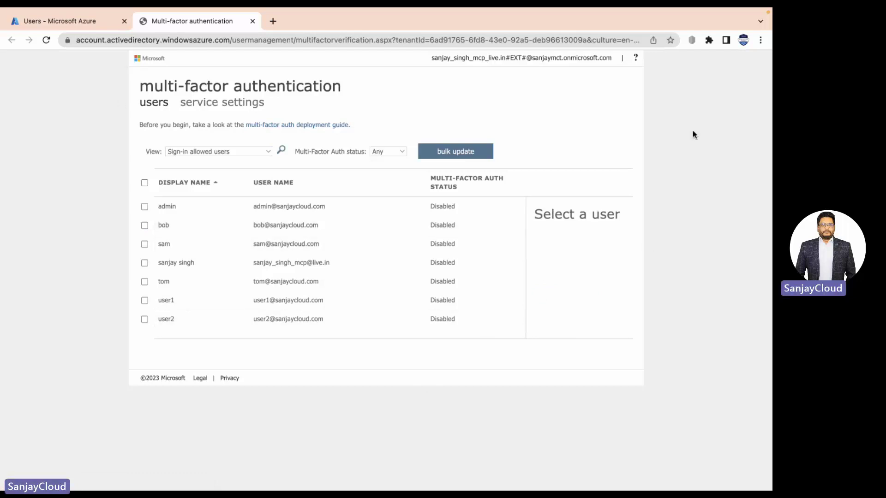
Step: Switch back to the Users browser tab showing the All users list
left_click(50, 29)
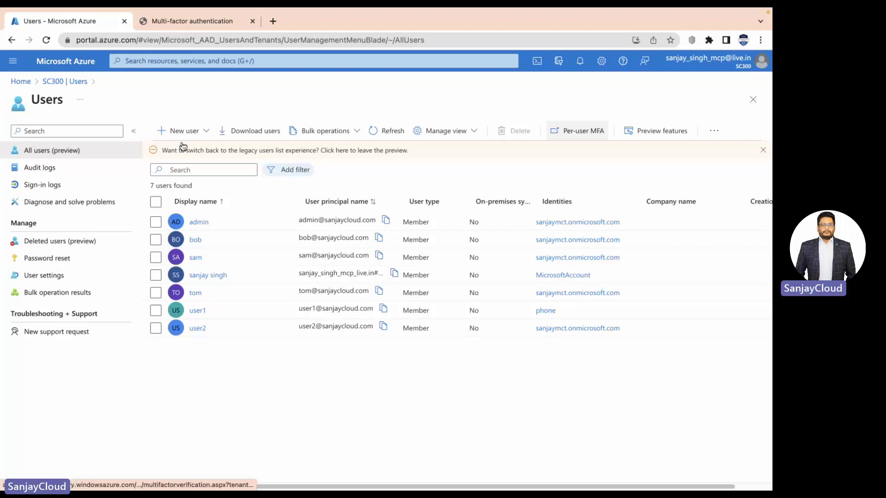
Step: Return to the SC300 tenant overview and open its Properties page
left_click(63, 83)
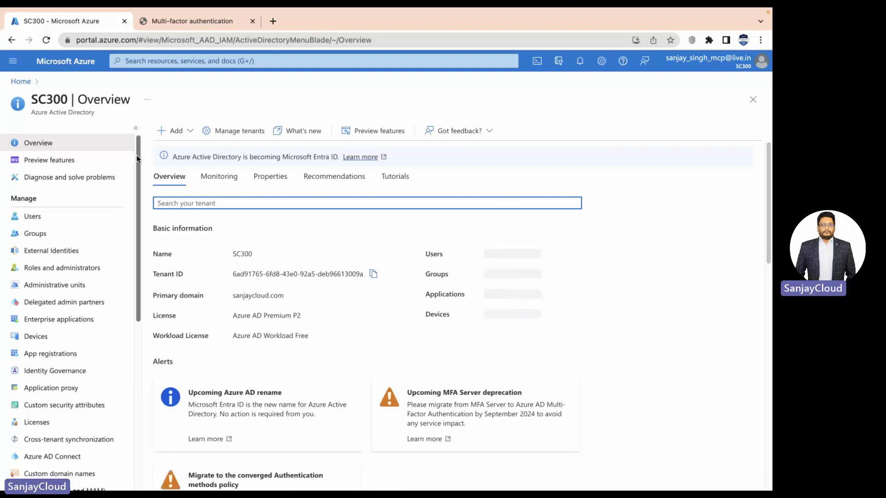
left_click_drag(137, 159, 140, 278)
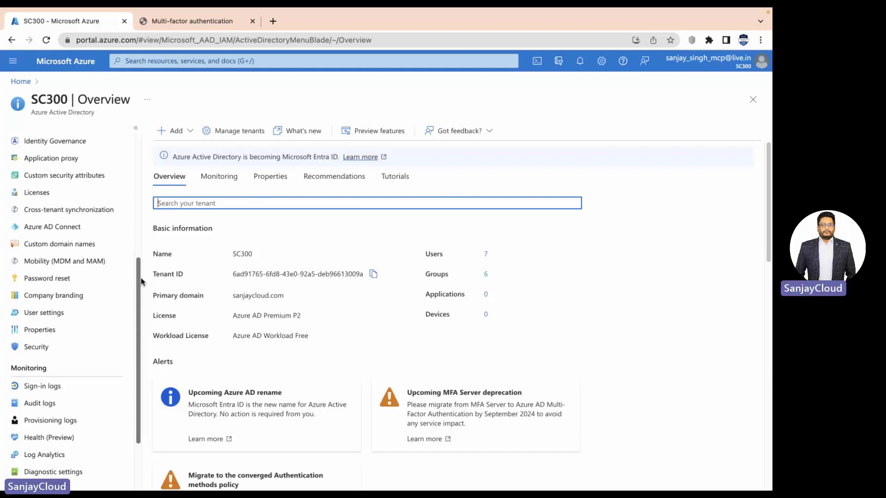
left_click(39, 330)
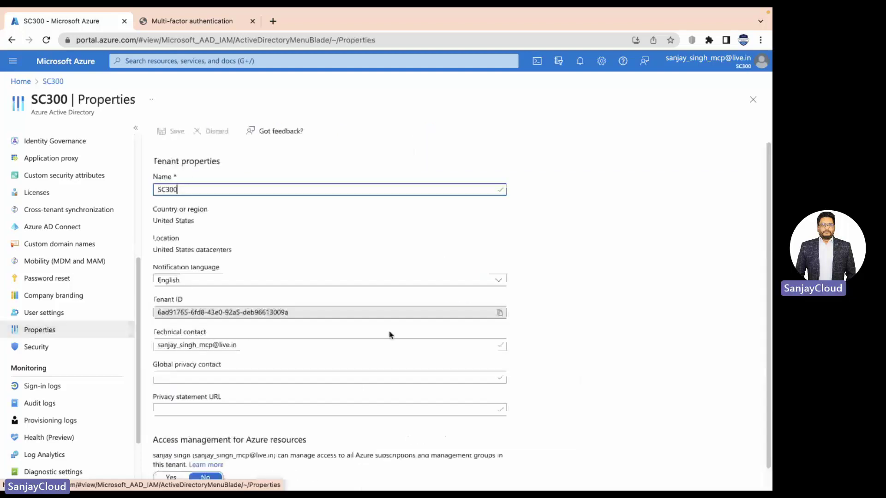
scroll(273, 425, "down", 1)
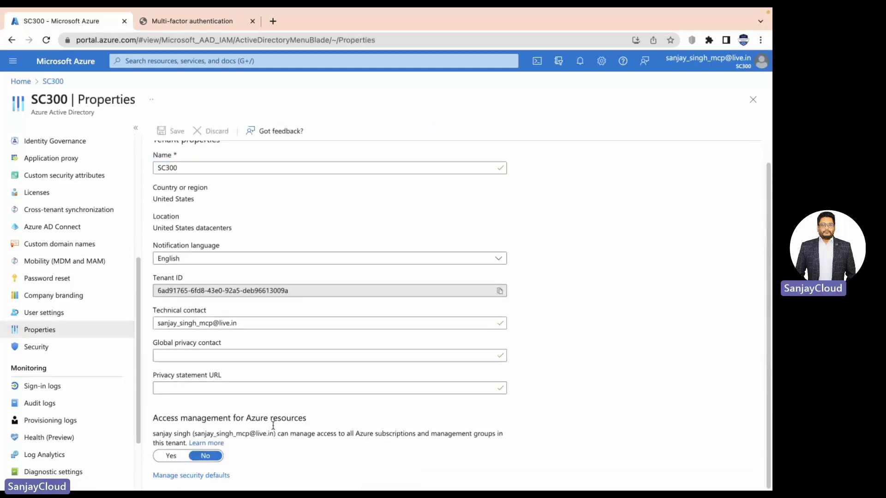
Step: Set security defaults to Disabled with reason 'My organization is using Conditional Access', and save
left_click(209, 476)
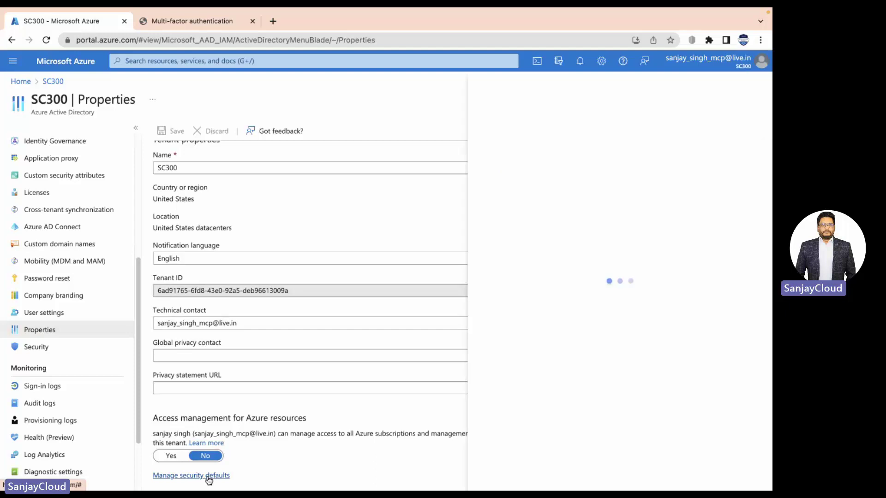
left_click(634, 137)
left_click(641, 150)
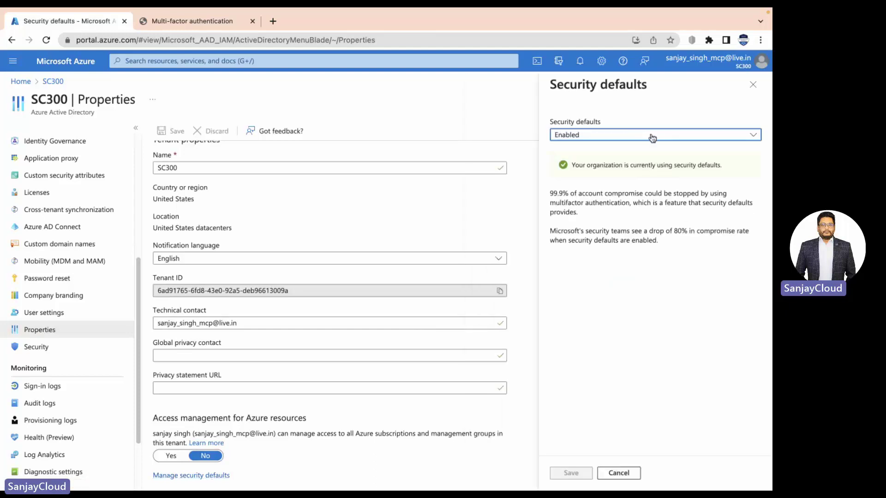
left_click(663, 137)
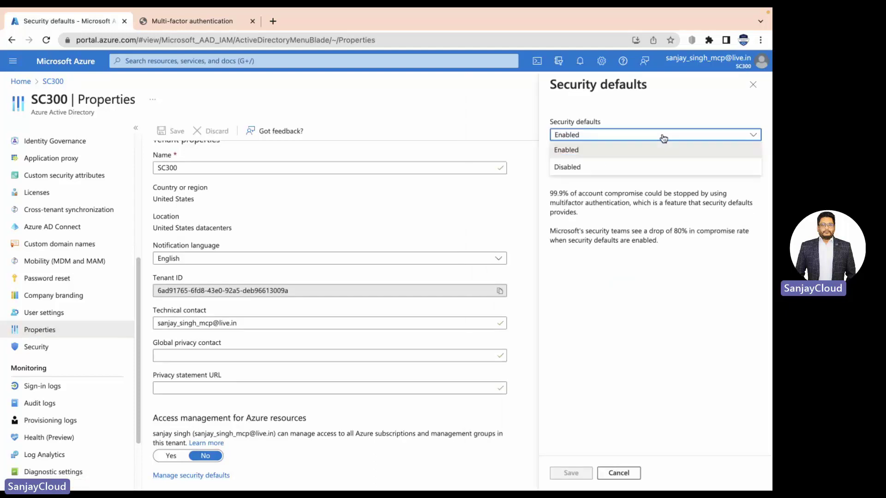
left_click(589, 170)
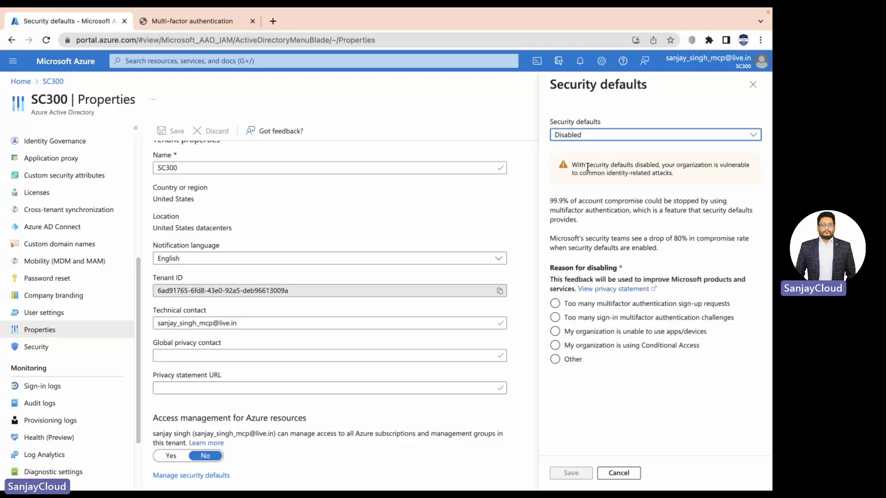
left_click(569, 331)
left_click(575, 346)
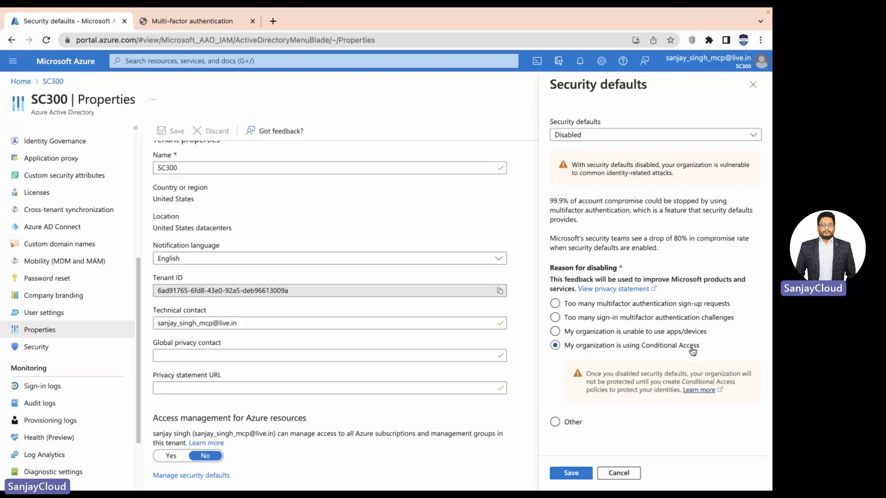
left_click(567, 475)
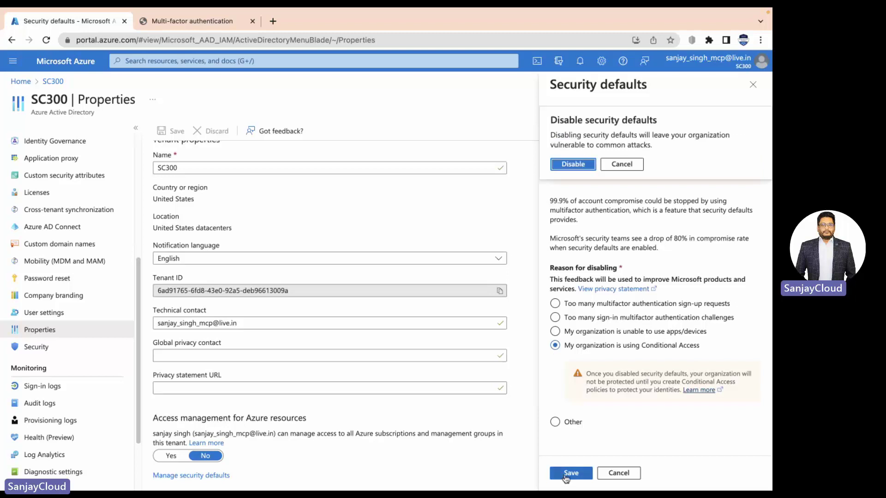
left_click(573, 166)
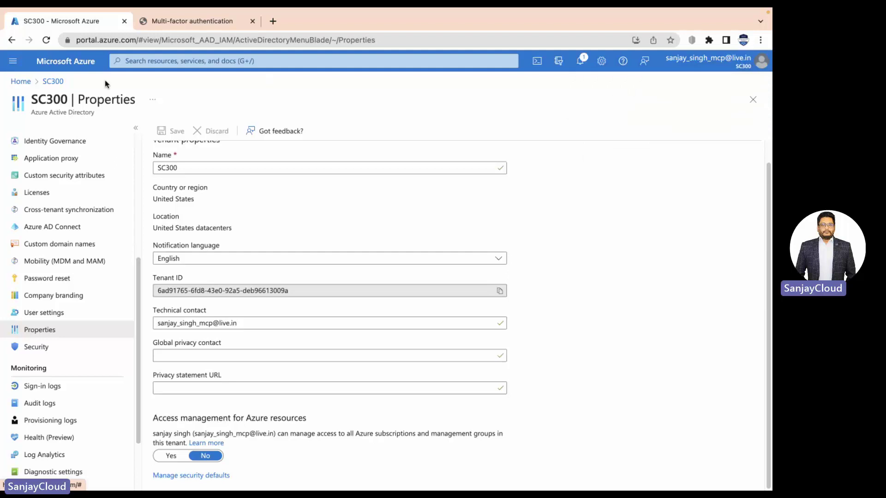
Step: Go to Security > Conditional Access and create a new policy
left_click(50, 347)
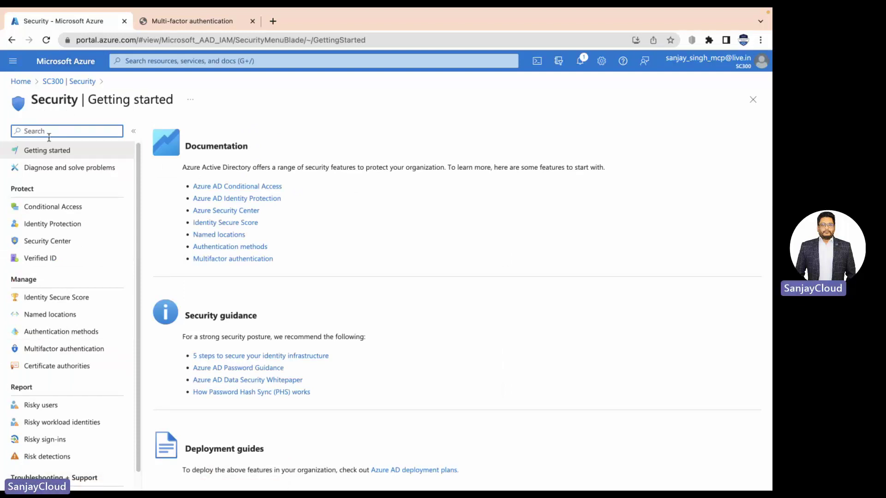
left_click(52, 207)
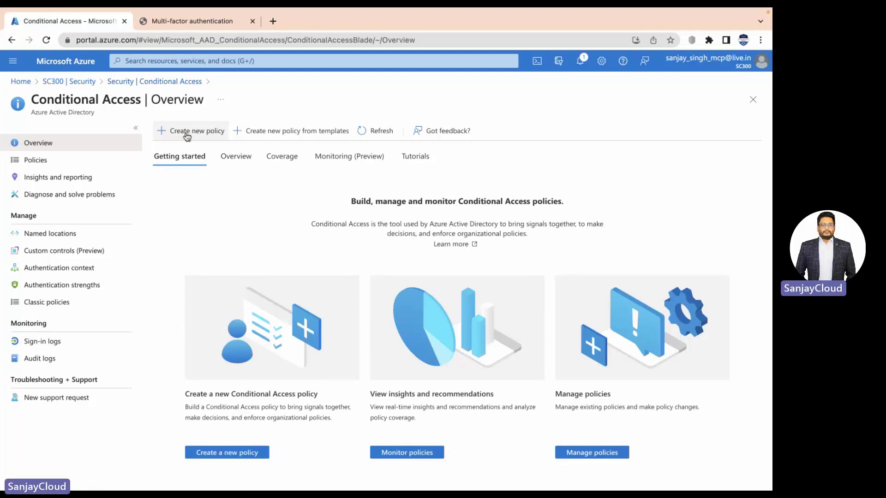
left_click(42, 162)
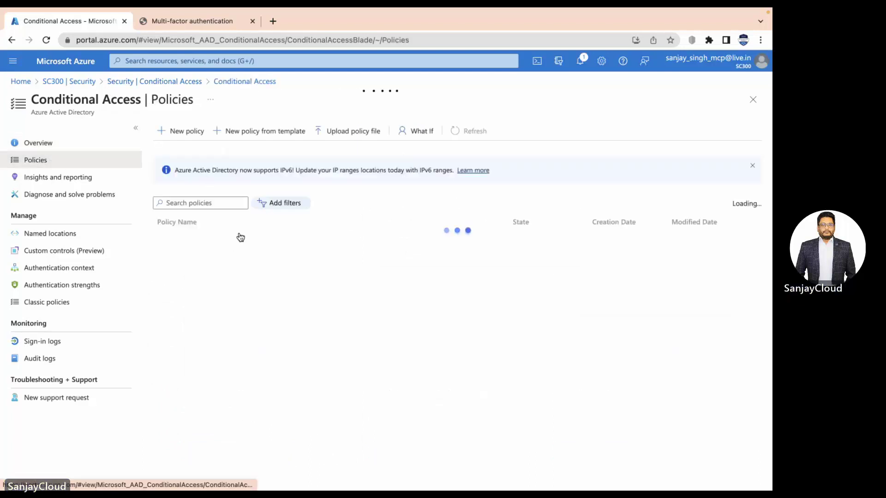
left_click(47, 147)
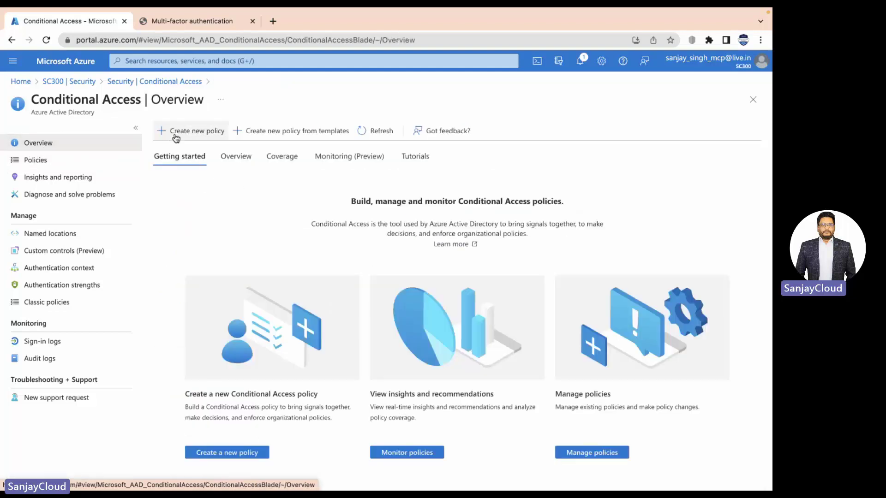
left_click(176, 133)
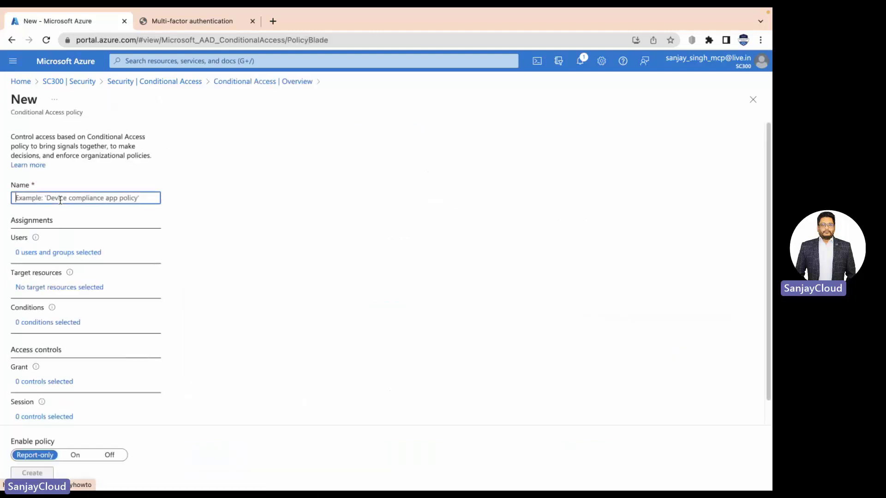
Step: Close the leftover MFA tab, name the policy 'azurepolicy', and open its Users assignment
right_click(99, 25)
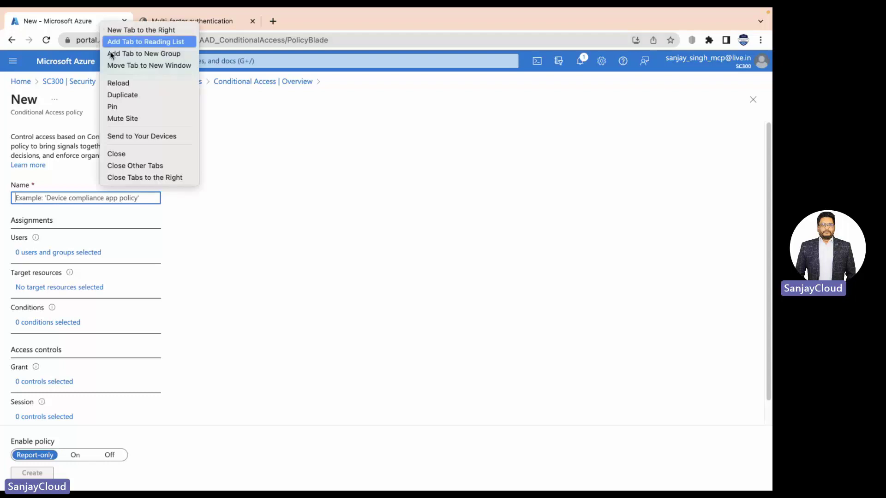
left_click(126, 95)
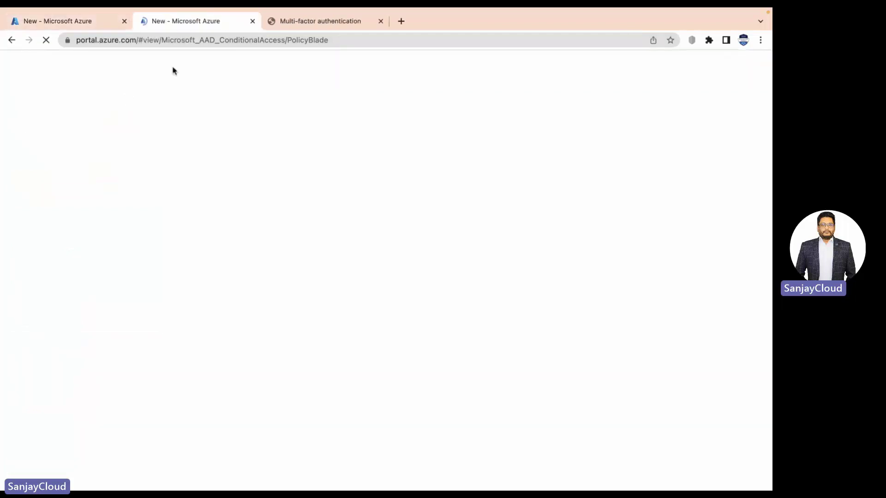
left_click(381, 21)
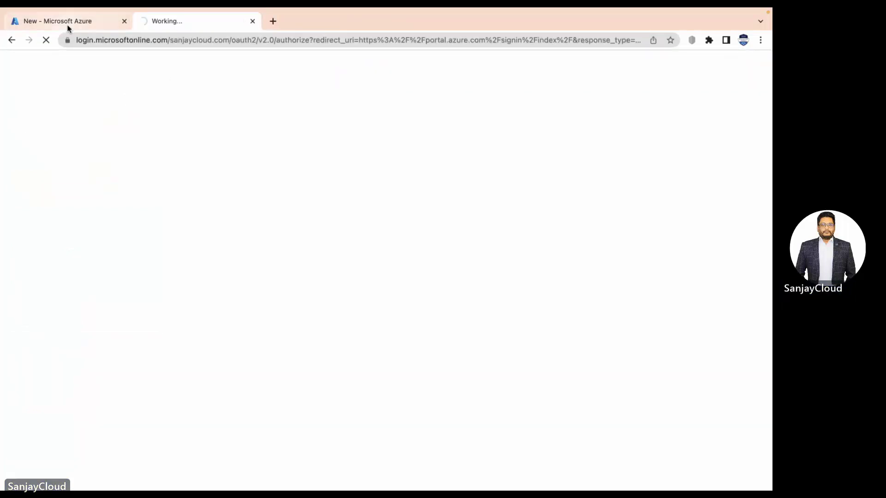
left_click(67, 27)
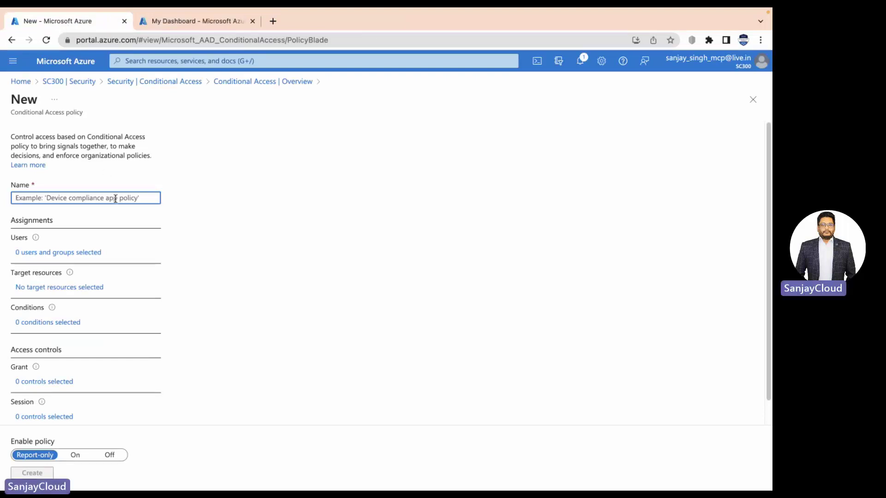
type("azur")
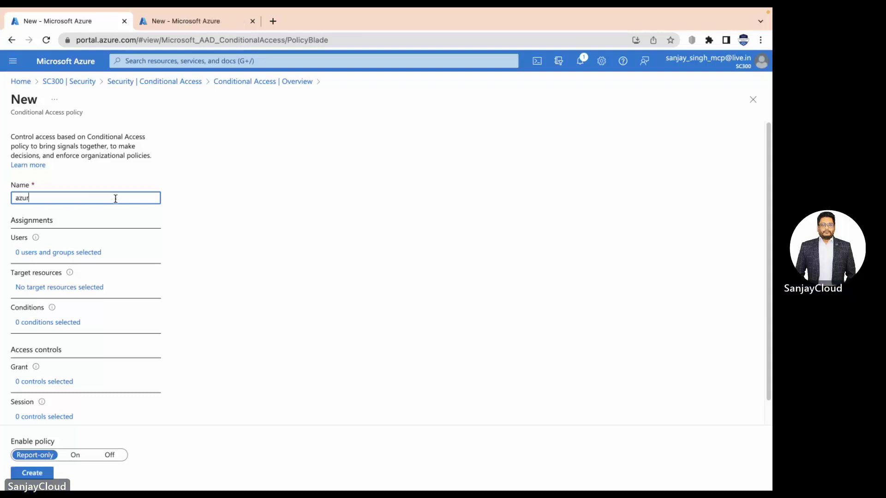
type("epolicy")
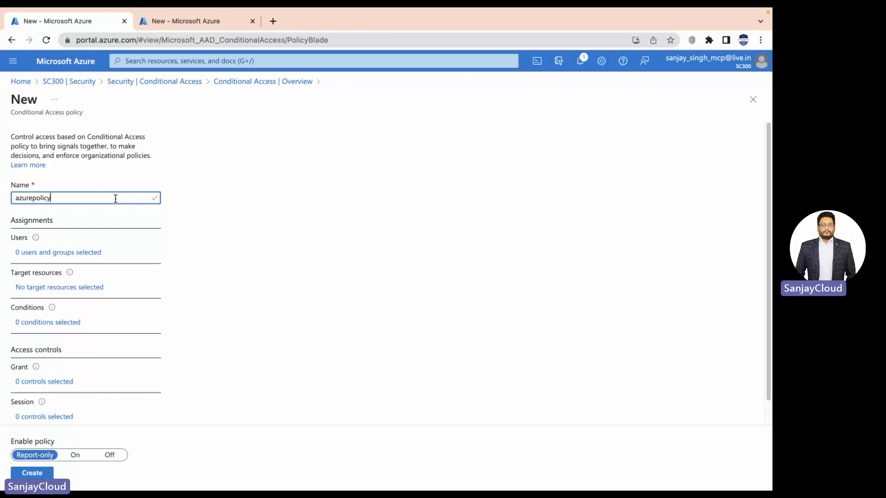
left_click(68, 253)
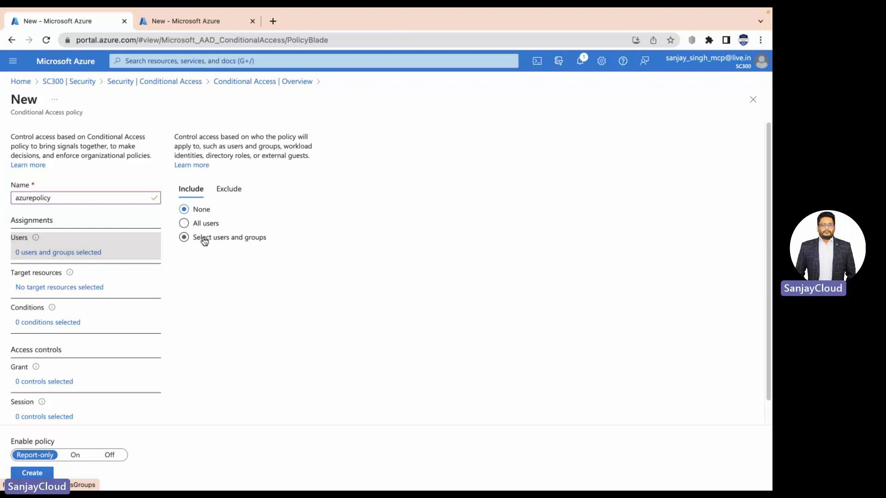
Step: Include the TeamA group under Select users and groups in the policy's user assignment
left_click(204, 240)
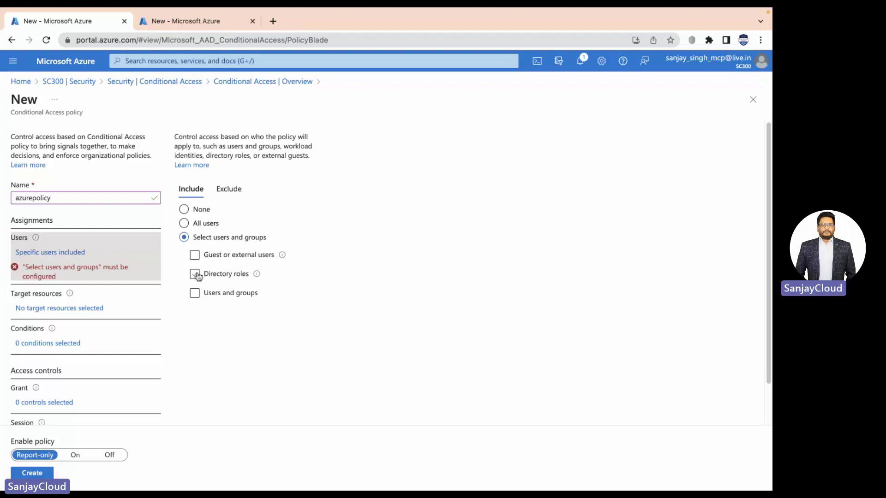
mouse_move(255, 275)
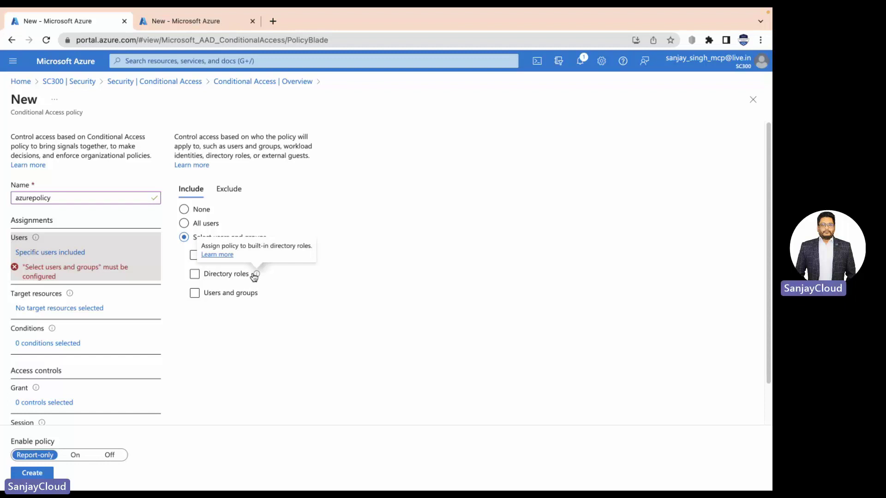
left_click(194, 294)
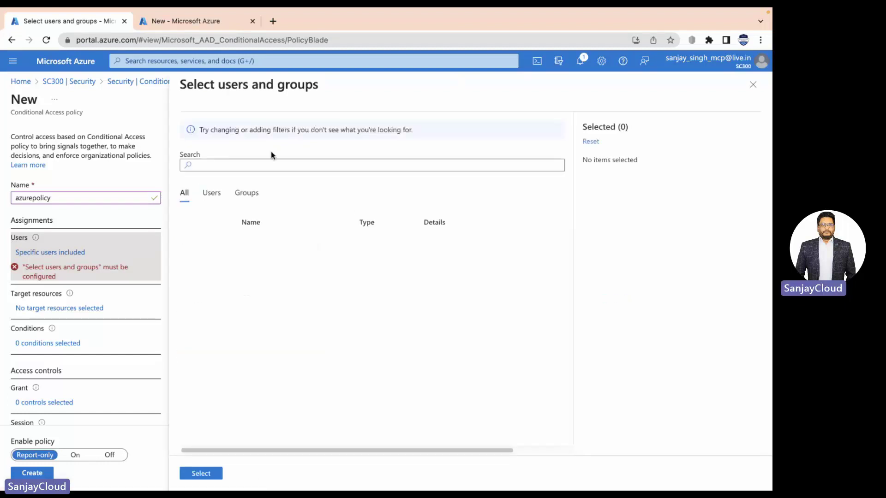
left_click(252, 197)
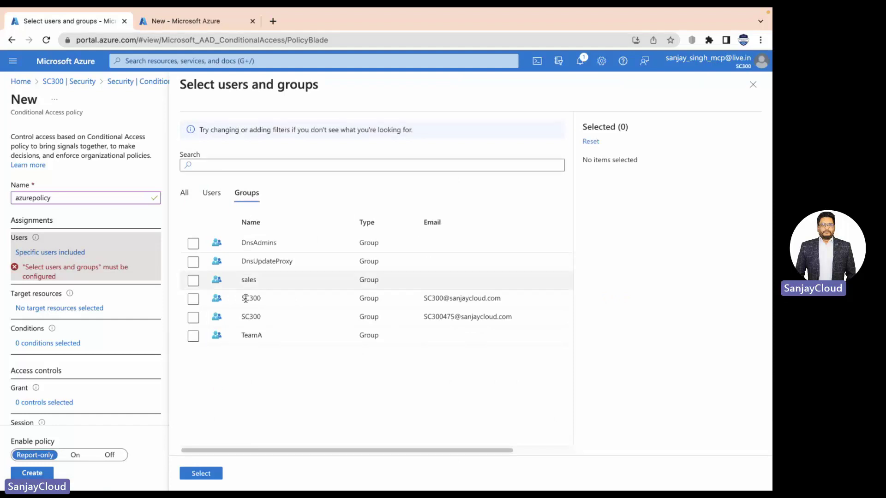
left_click(193, 337)
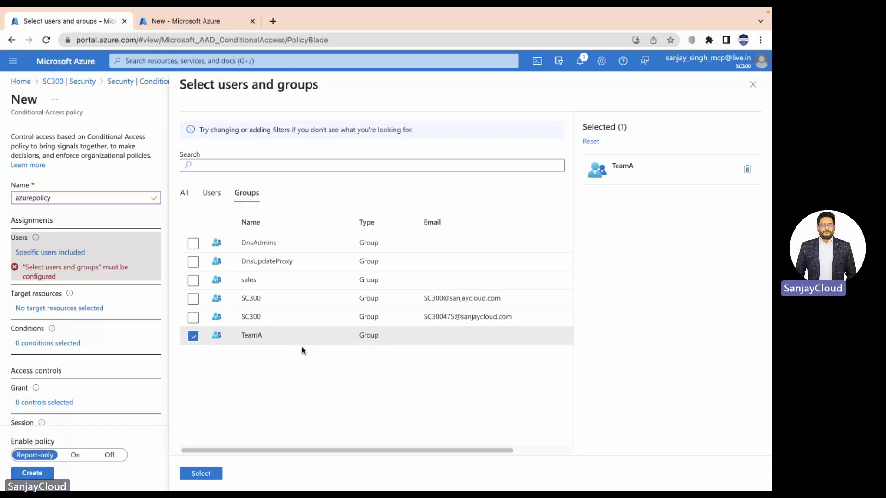
left_click(208, 475)
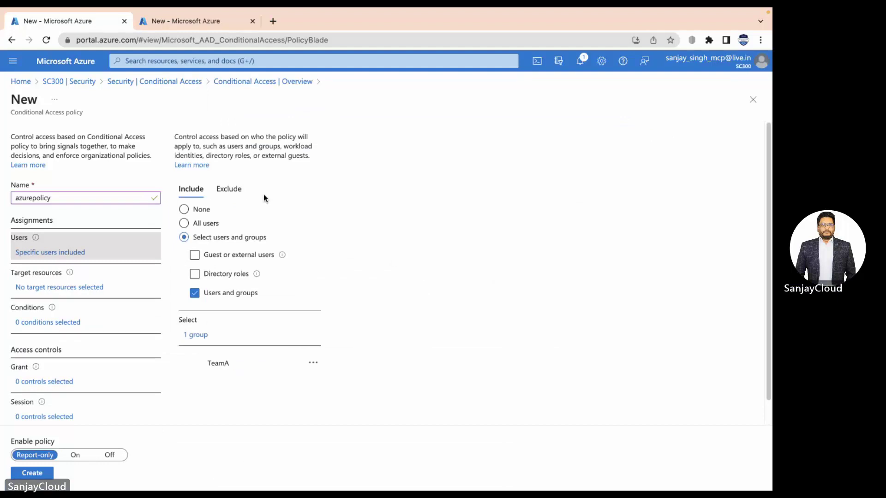
left_click(227, 190)
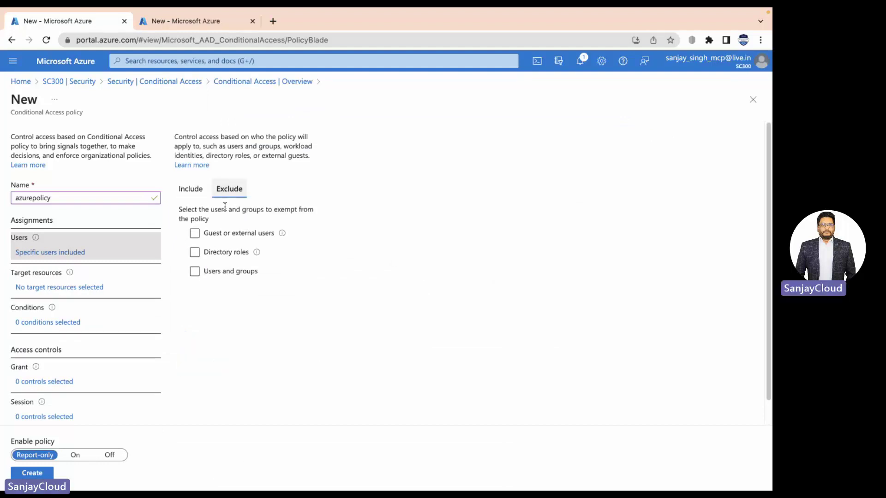
left_click(193, 190)
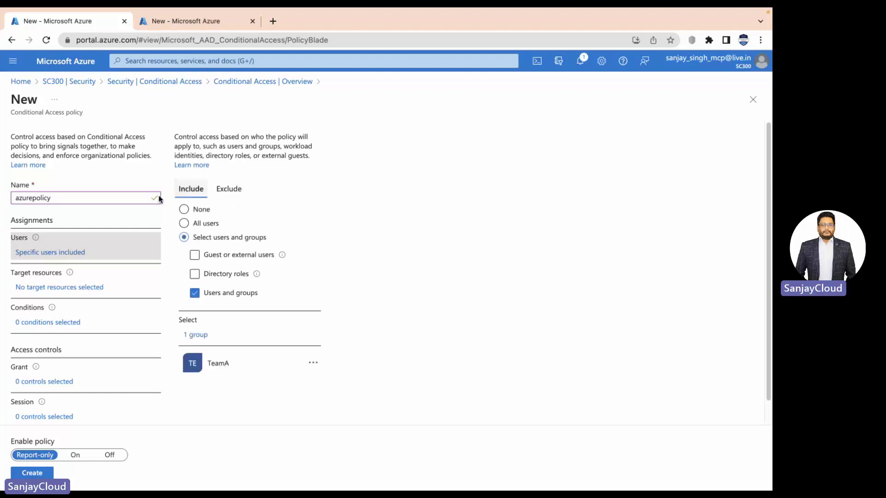
Step: Set target resources to Select apps and include only Microsoft Azure Management
left_click(52, 290)
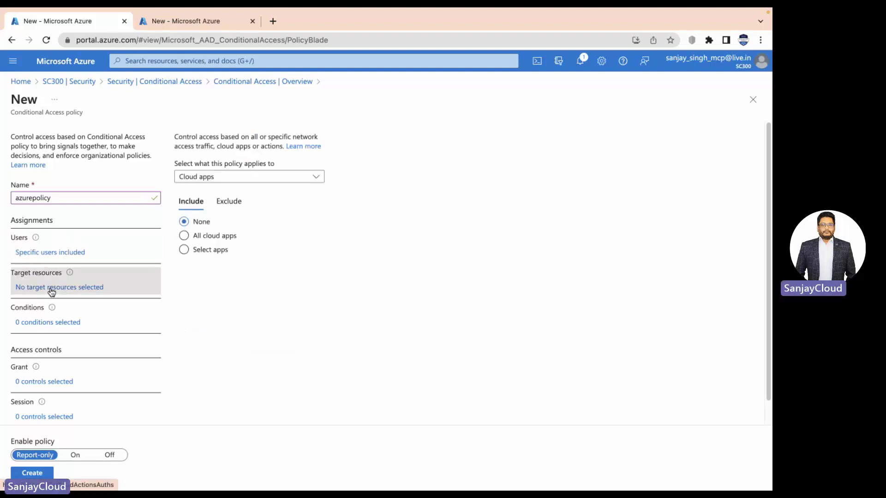
left_click(193, 237)
left_click(201, 250)
left_click(211, 238)
left_click(190, 252)
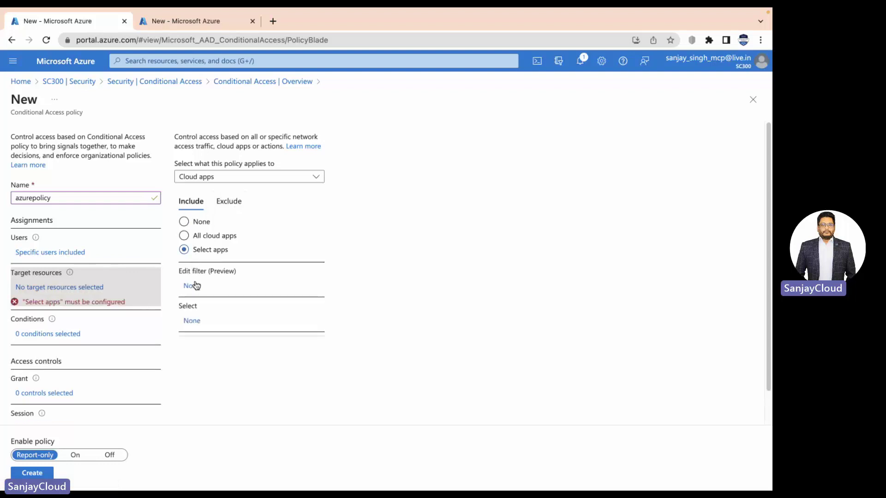
left_click(201, 322)
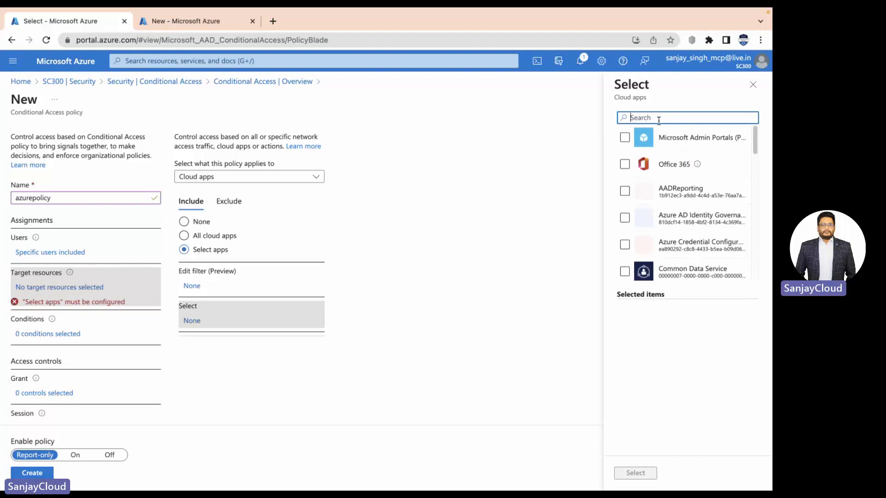
type("azure")
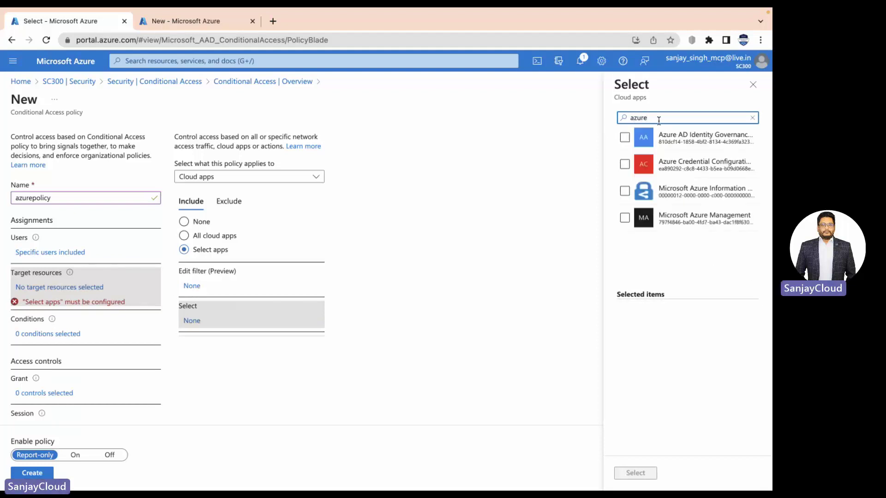
left_click(626, 219)
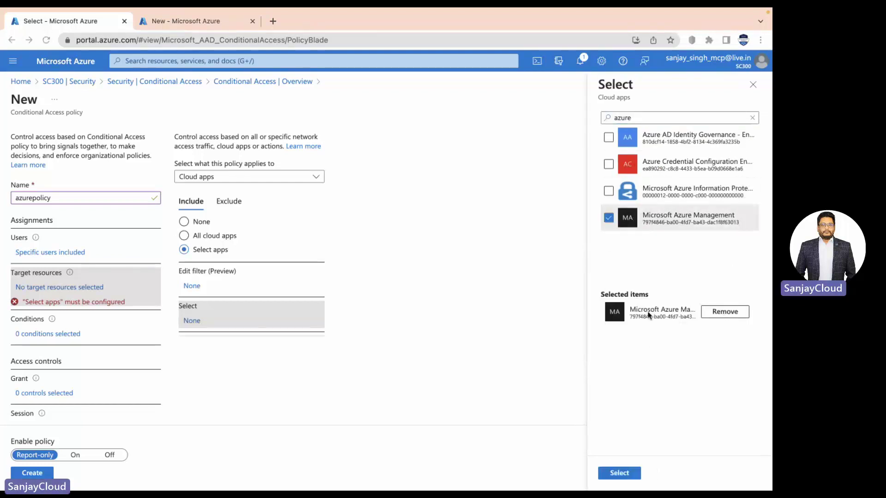
left_click(631, 480)
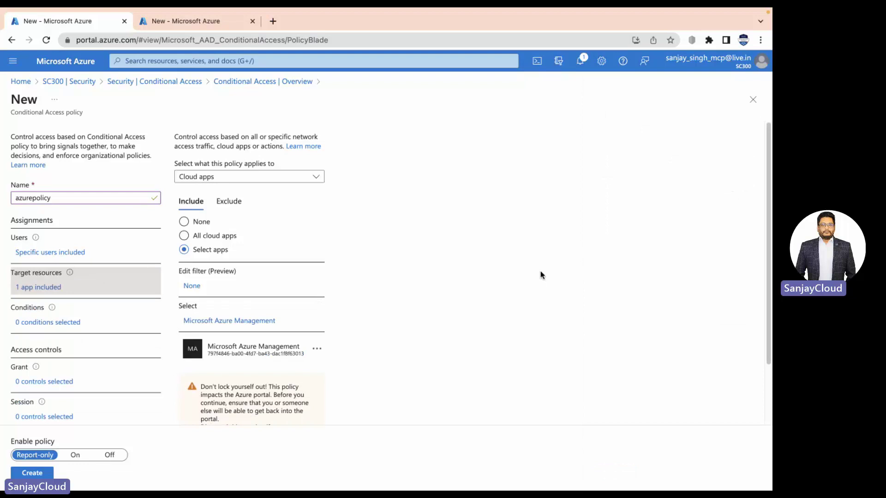
Step: Open Conditions, try Device platforms with iOS, then discard so it stays Not configured
scroll(348, 329, "down", 3)
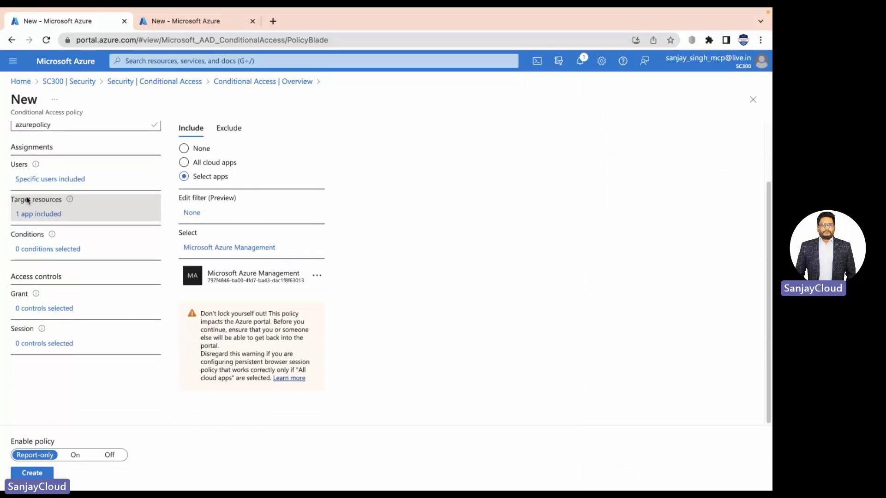
left_click(48, 251)
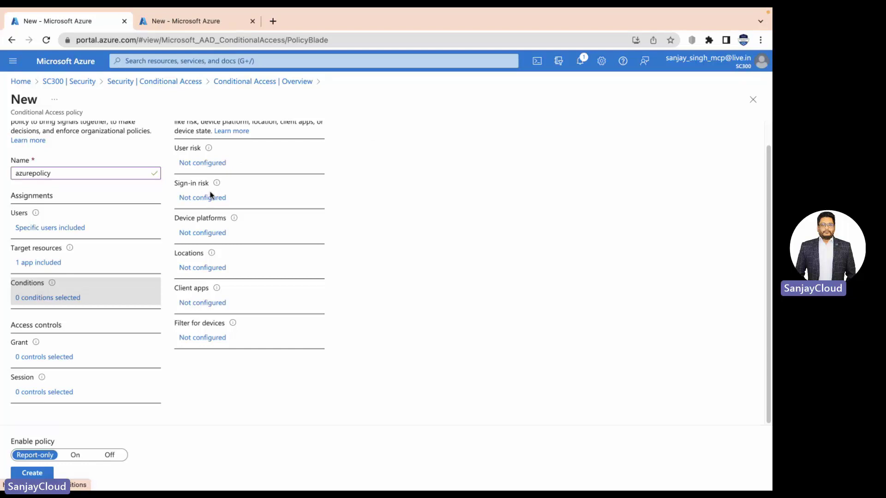
left_click(206, 233)
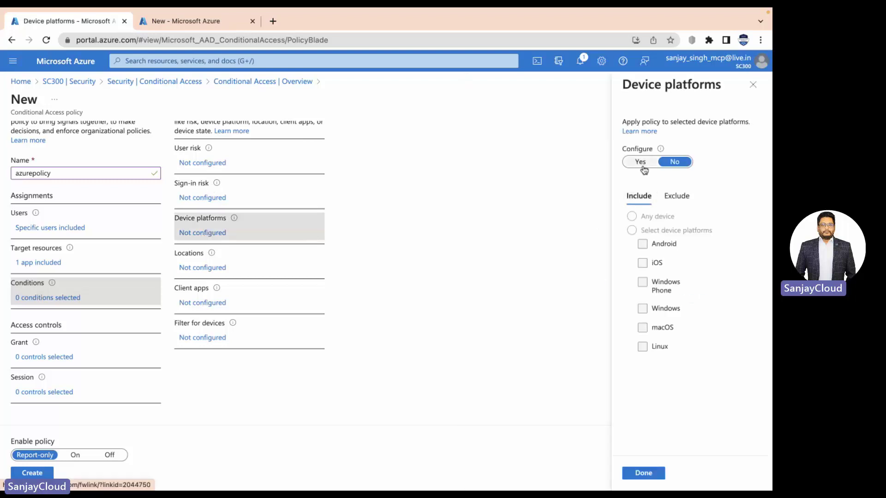
left_click(641, 162)
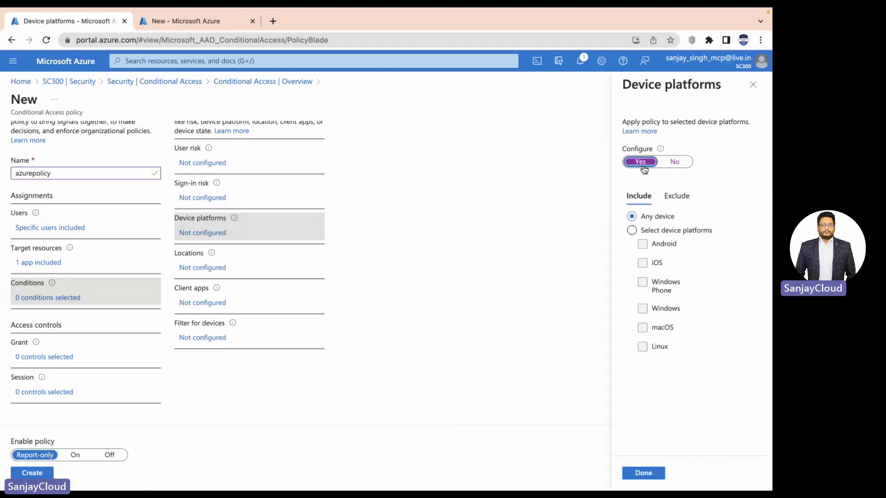
left_click(632, 230)
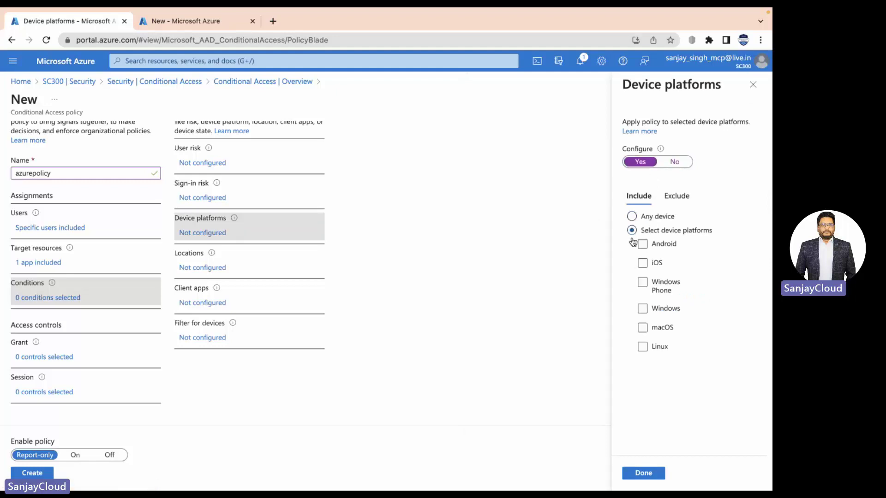
left_click(643, 265)
left_click(675, 163)
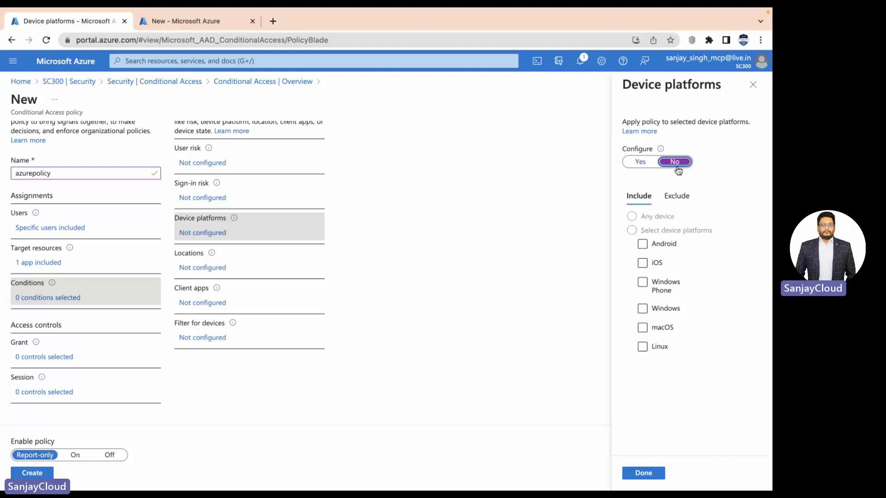
left_click(753, 85)
left_click(484, 105)
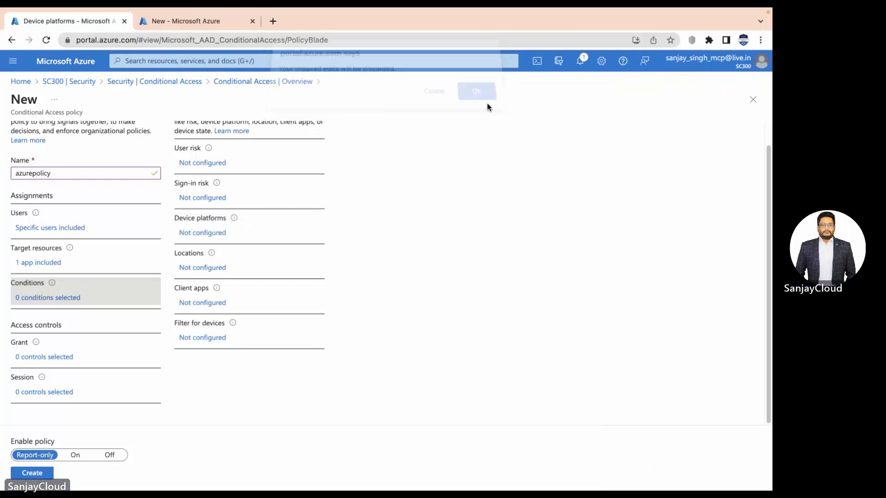
Step: Set azurepolicy's Grant control to require multifactor authentication only, leaving device compliance unchecked
left_click(38, 360)
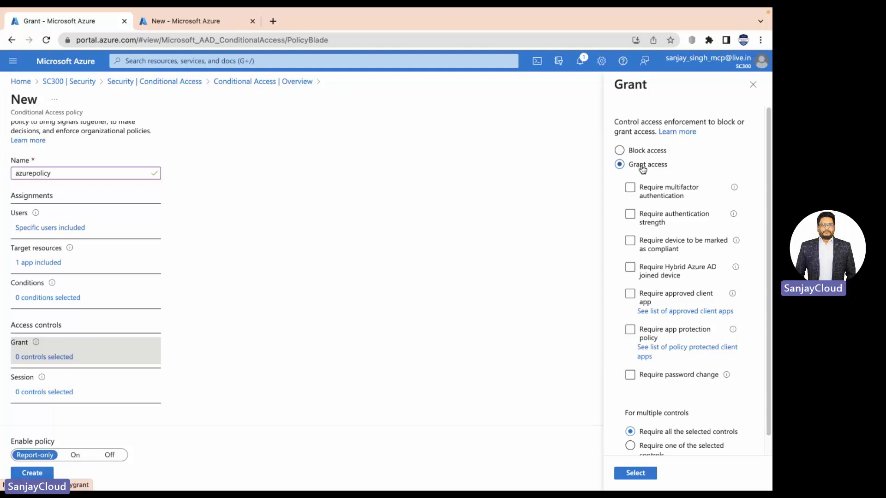
left_click(631, 190)
left_click(631, 191)
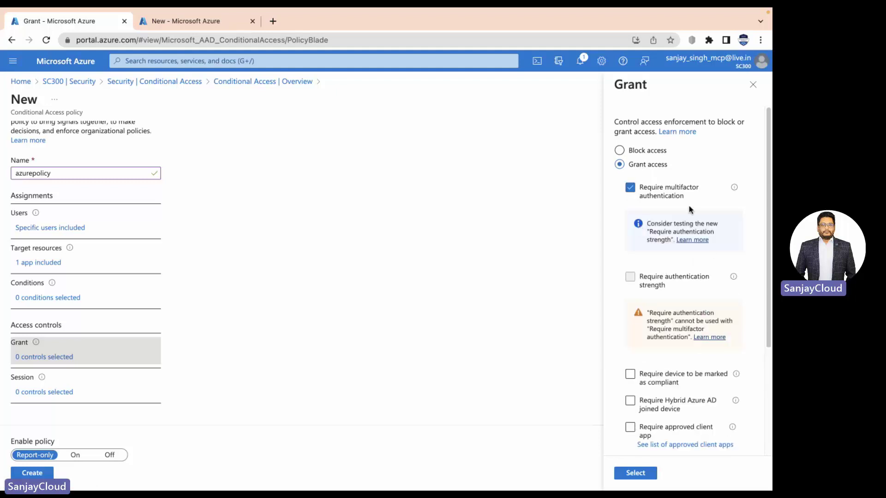
scroll(671, 273, "down", 3)
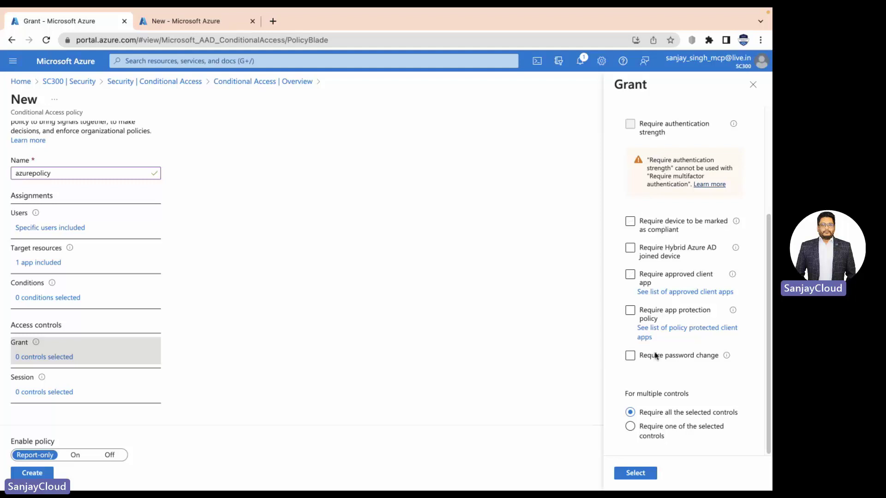
scroll(647, 248, "up", 3)
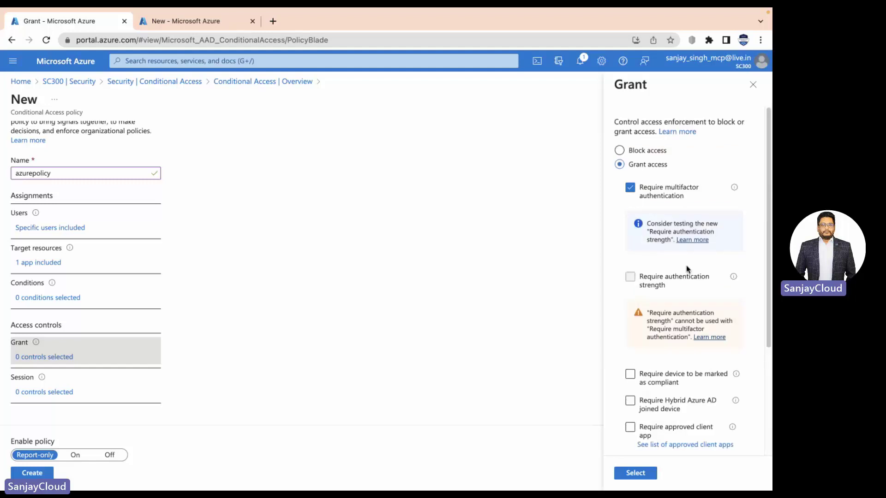
scroll(686, 269, "down", 2)
left_click(633, 288)
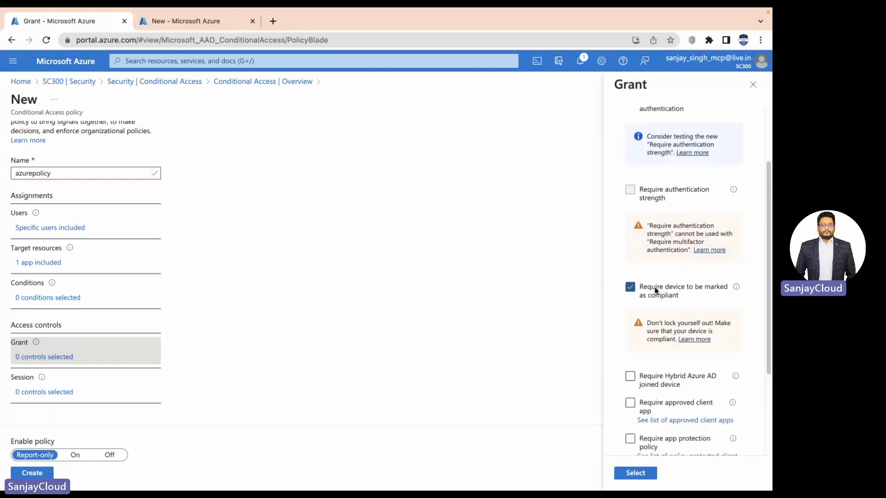
scroll(656, 258, "down", 3)
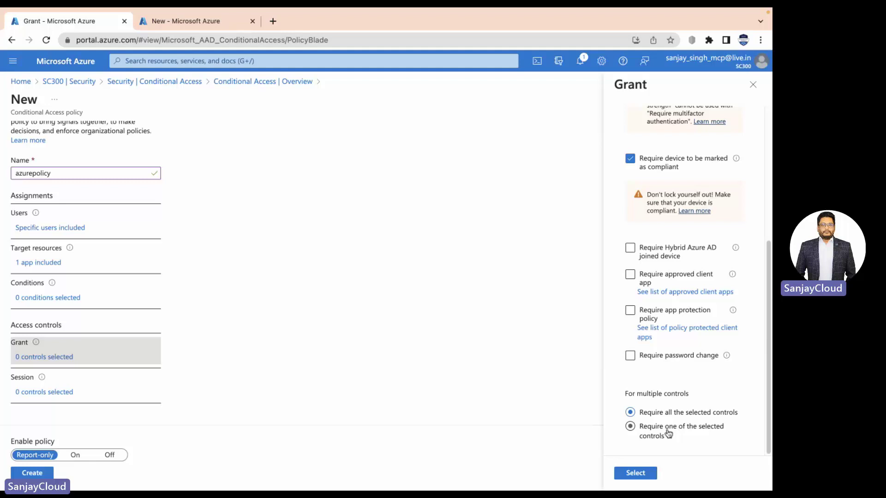
scroll(668, 434, "up", 2)
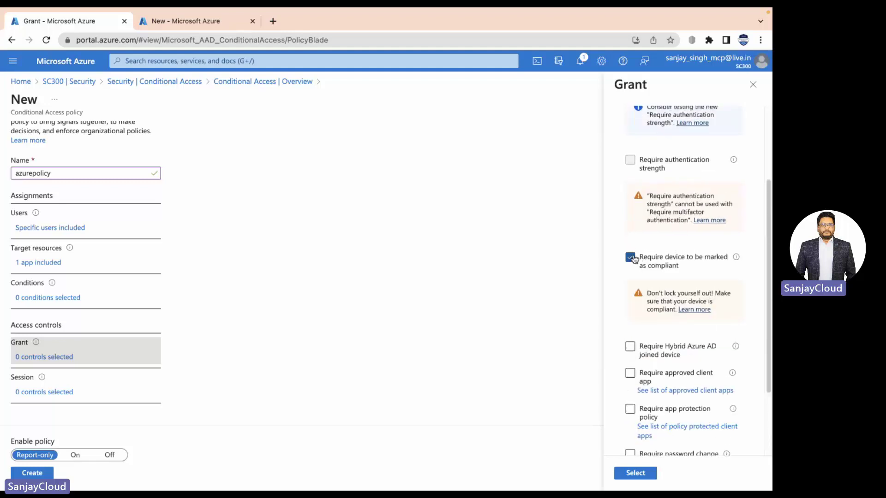
left_click(631, 258)
scroll(659, 266, "up", 2)
left_click(651, 474)
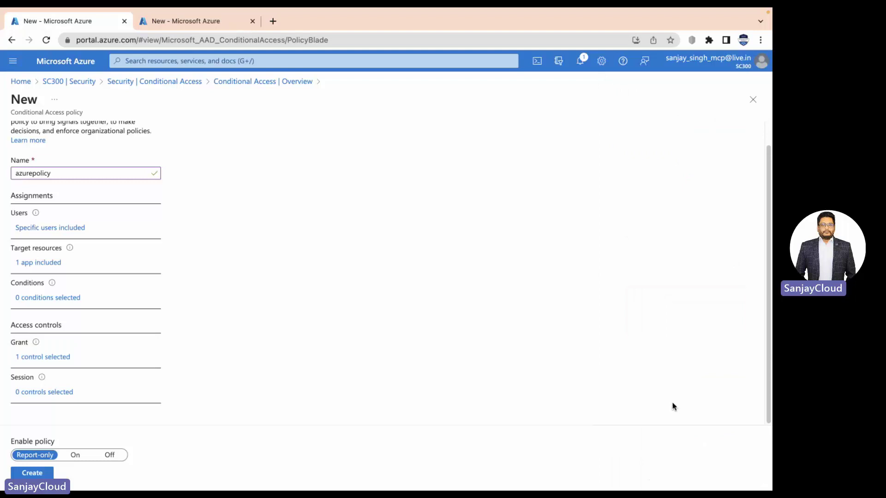
Step: Switch azurepolicy to On, create it, check the Policies list, then move to the other tab
left_click(75, 456)
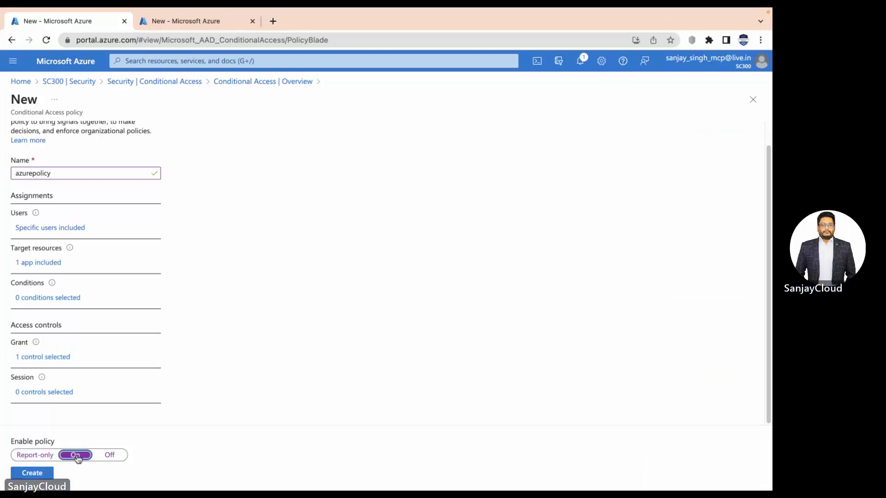
left_click(46, 473)
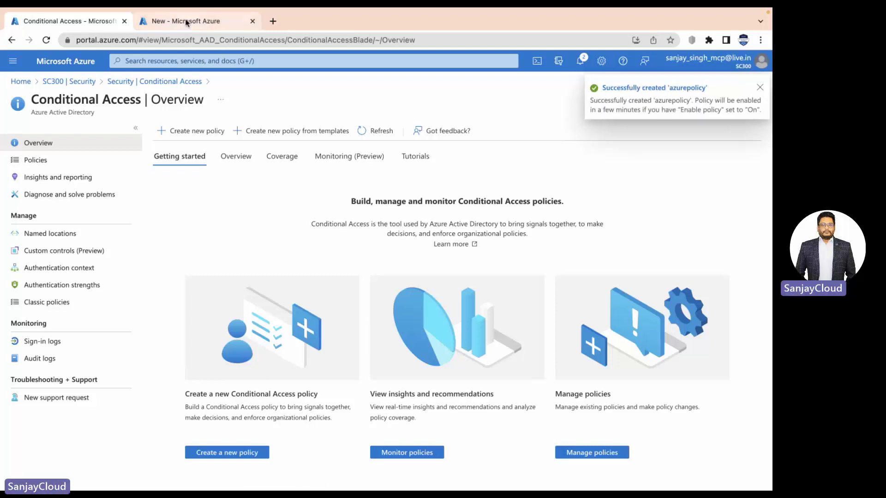
left_click(51, 164)
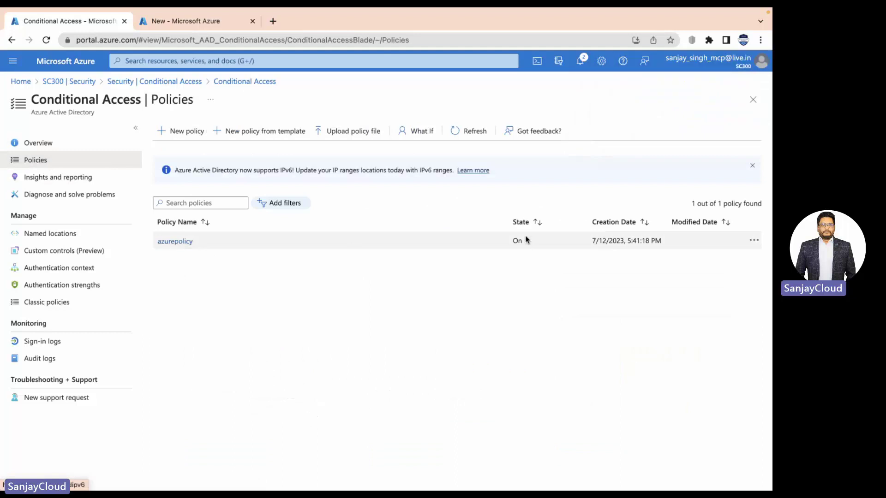
left_click(175, 24)
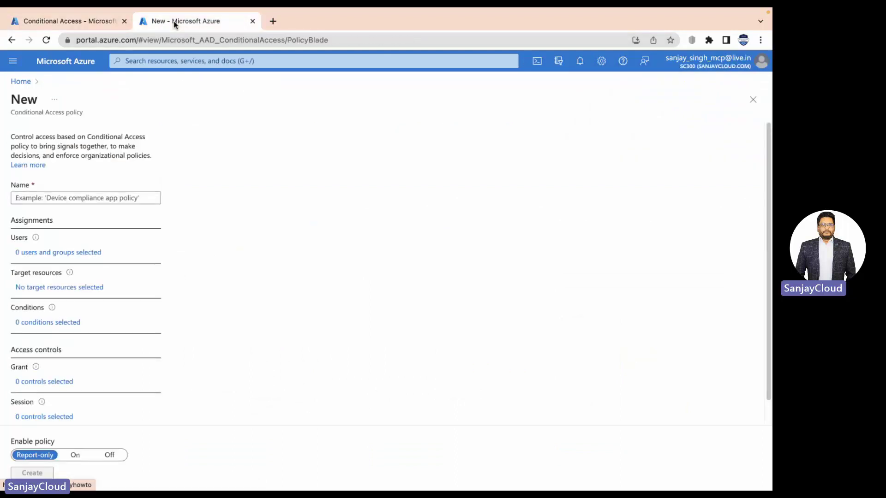
Step: Go through Azure Active Directory and Groups to list the four members of TeamA
left_click(140, 67)
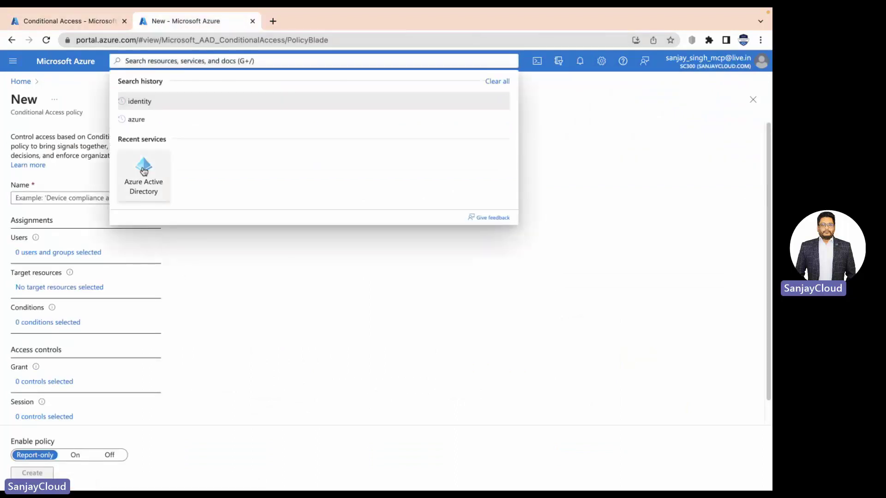
left_click(143, 173)
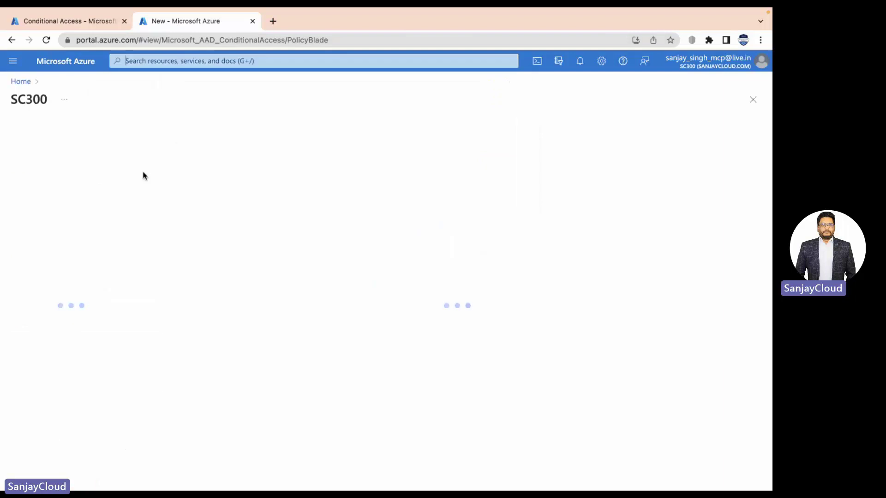
left_click(25, 218)
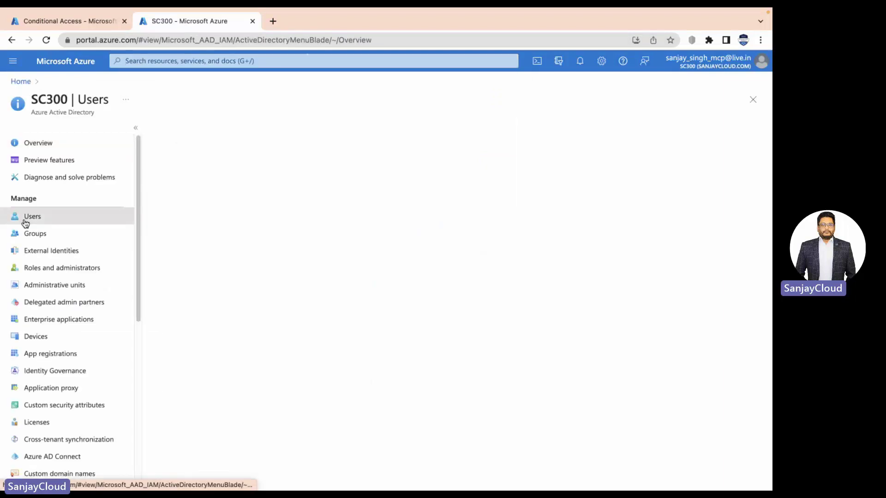
left_click(28, 234)
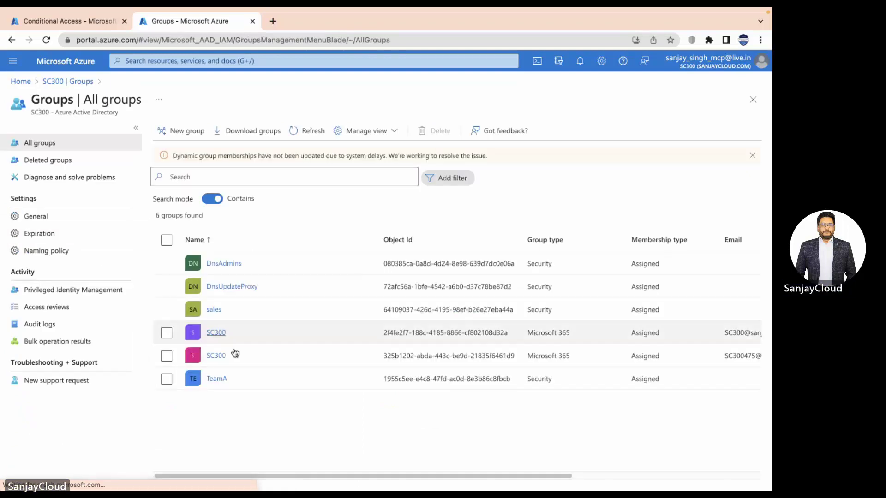
left_click(217, 380)
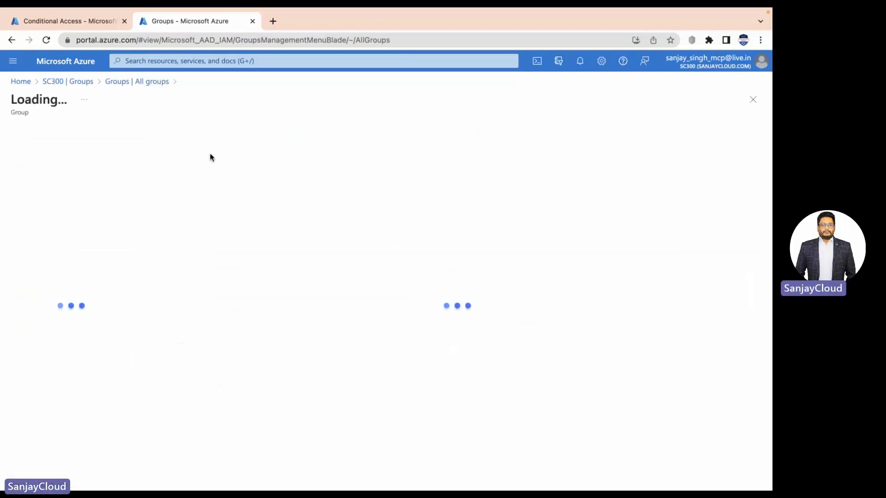
left_click(29, 217)
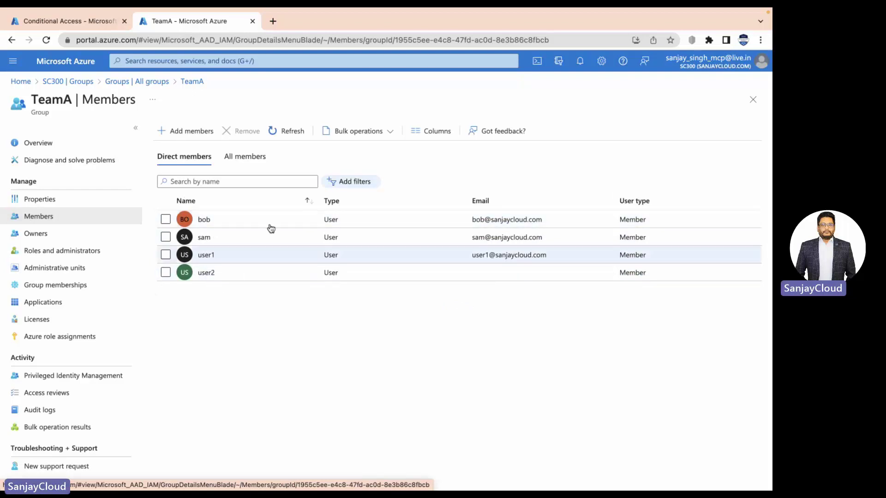
left_click(760, 39)
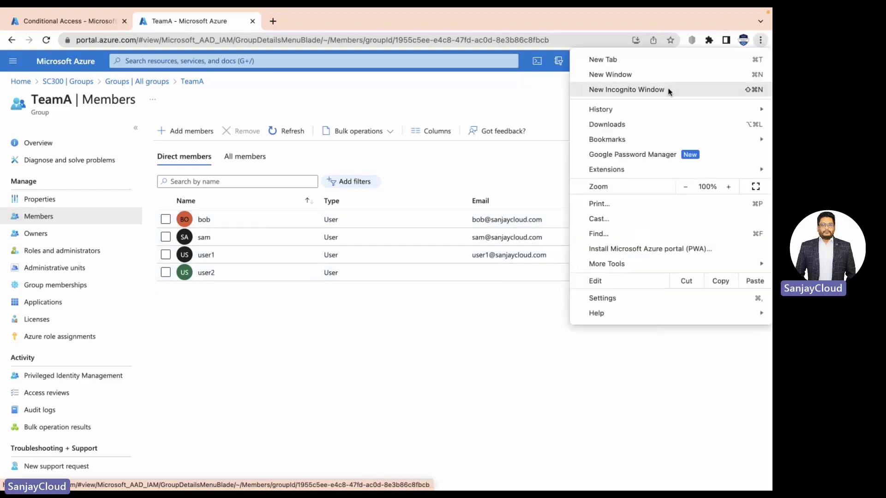
Step: In a new Incognito window, sign in to portal.azure.com with the TeamA member's e-mail and password
left_click(323, 91)
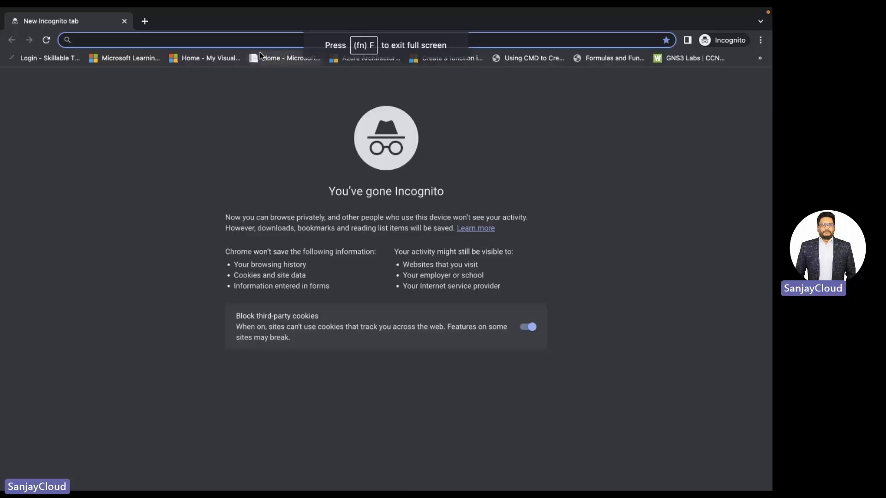
type("portal.azure.com")
key("Return")
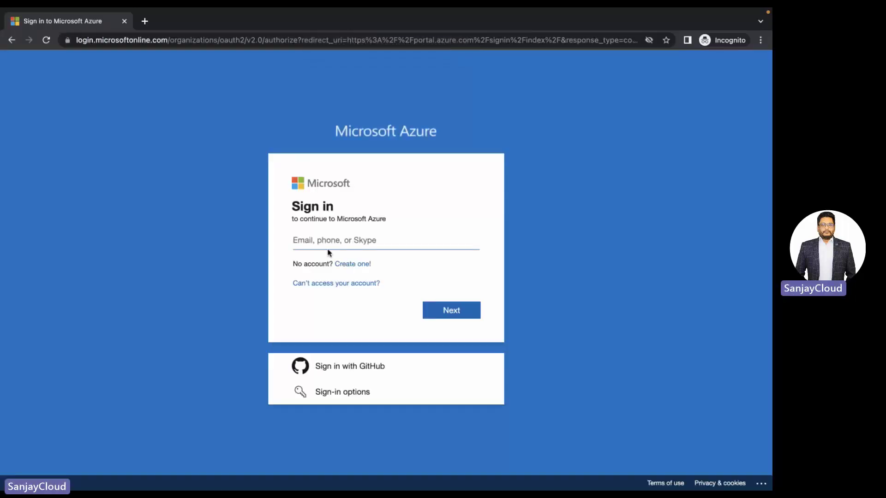
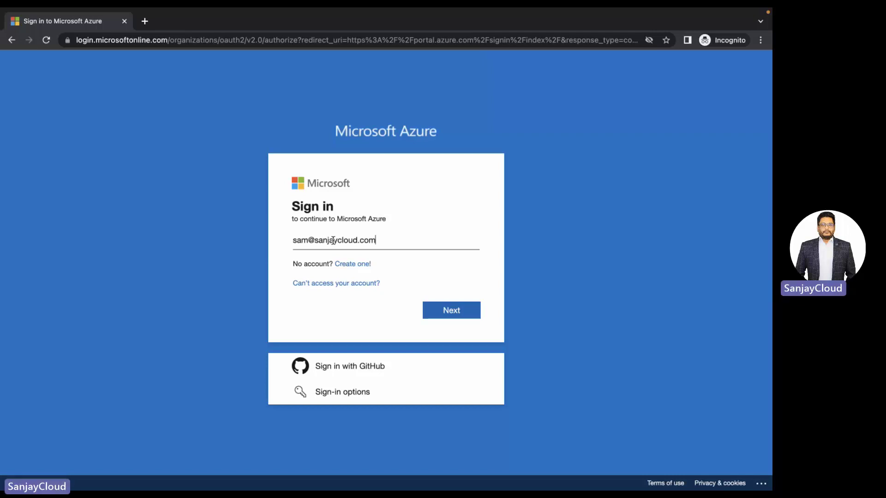
key("Return")
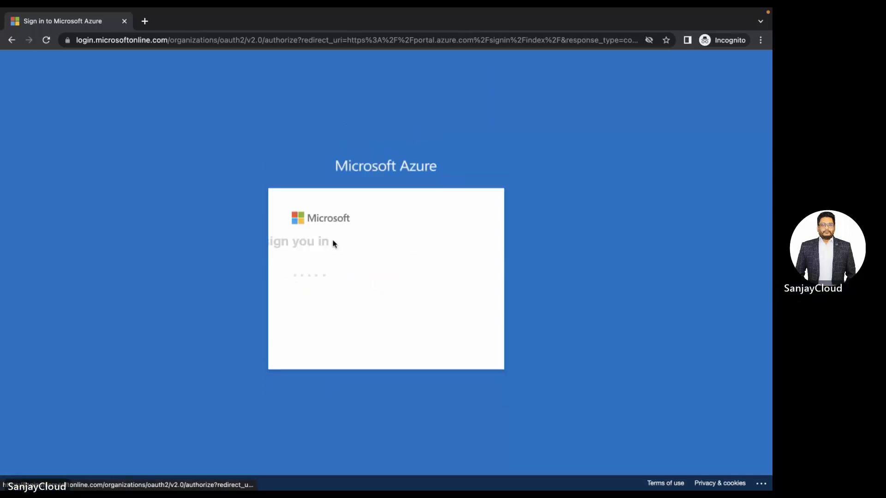
type("*********")
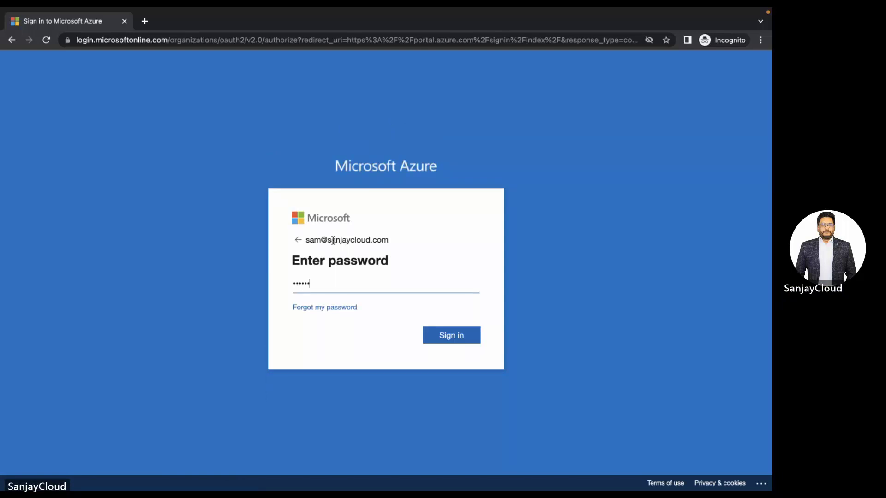
key("Return")
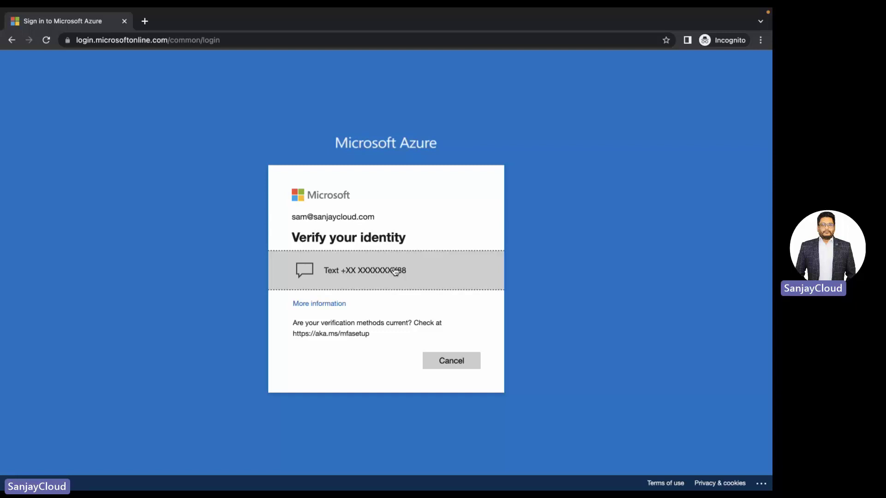
Step: Verify with the code texted by SMS and decline Stay signed in
left_click(364, 273)
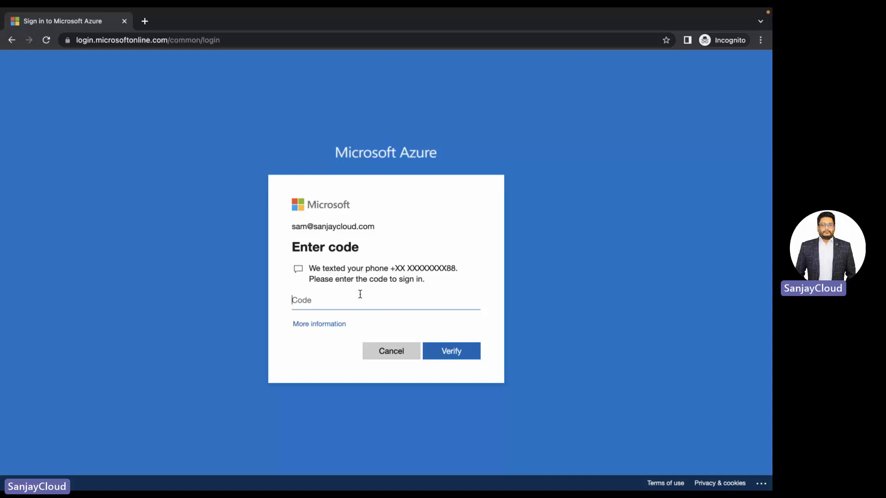
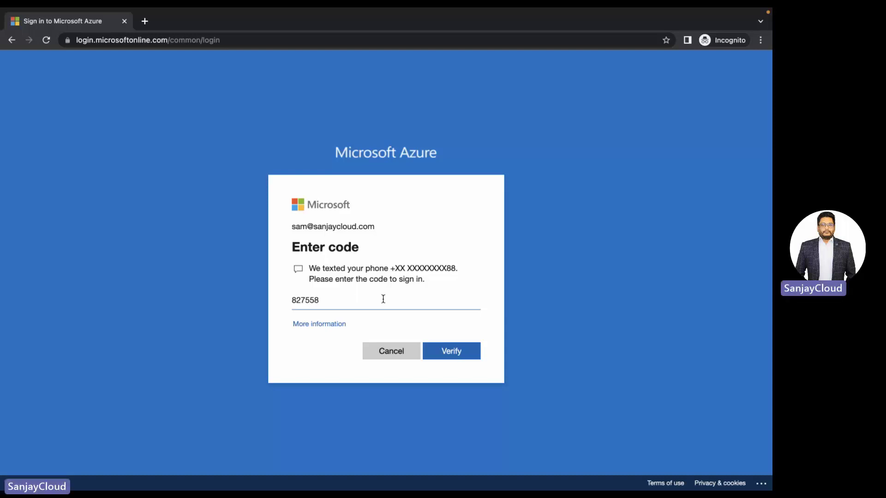
left_click(456, 353)
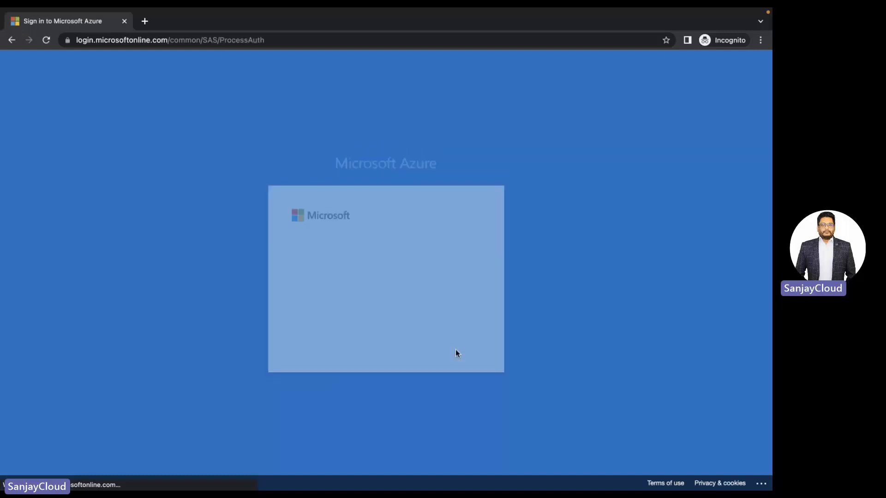
left_click(400, 346)
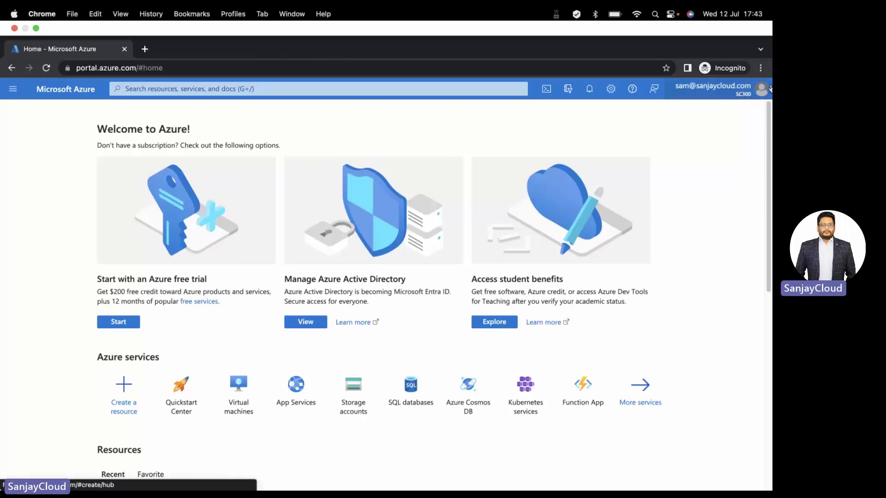
Step: Sign the test user out, close the Incognito window, and show Conditional Access Named locations
left_click(759, 92)
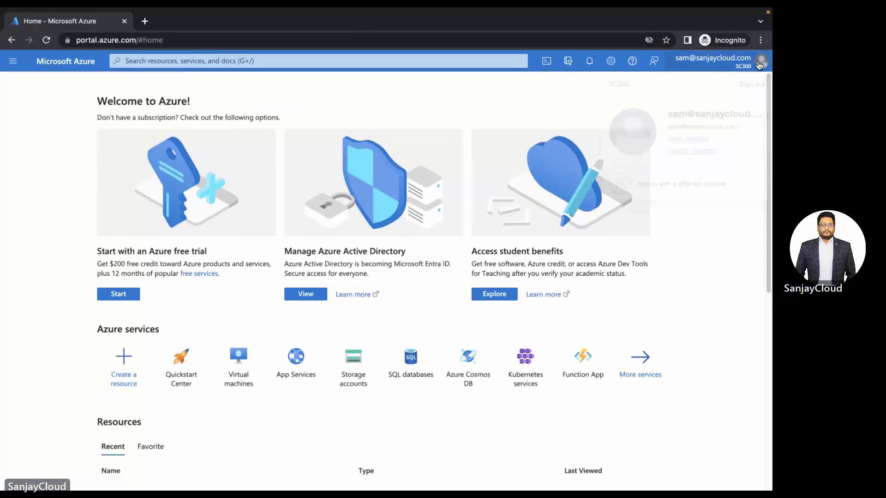
left_click(754, 87)
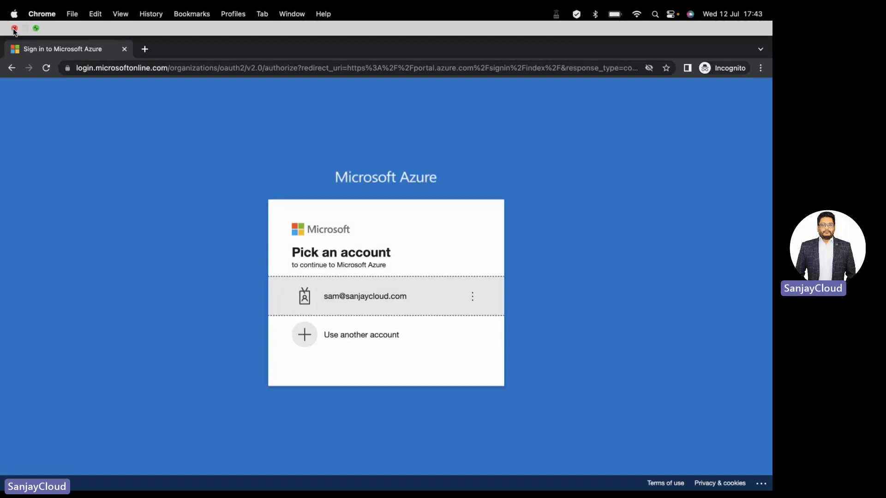
left_click(15, 29)
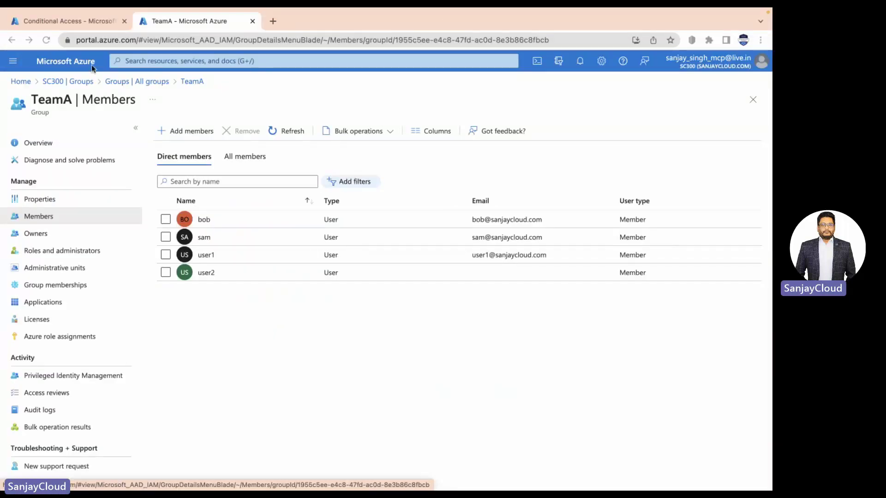
left_click(60, 21)
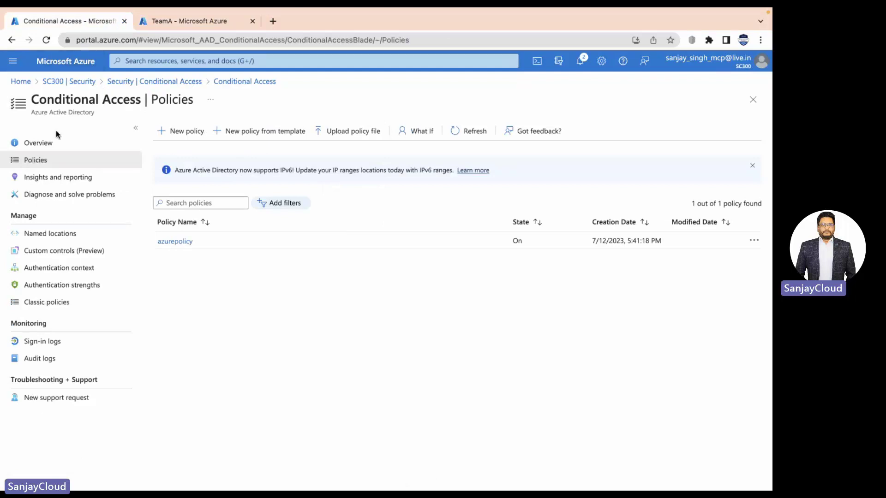
left_click(58, 234)
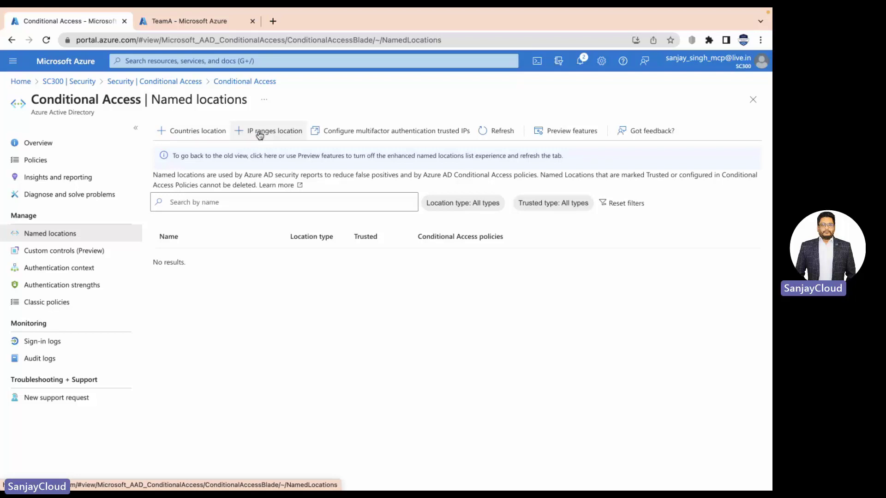
Step: Start a new IP ranges named location called 'mypc'
left_click(259, 134)
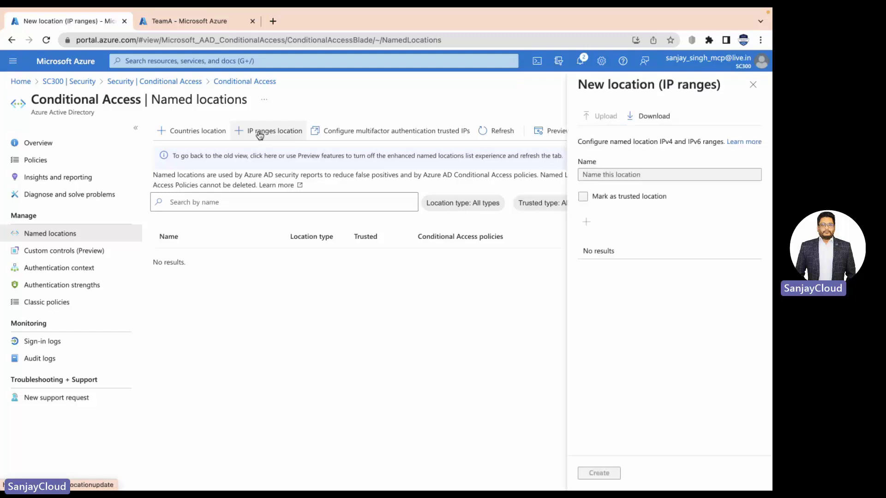
left_click(616, 175)
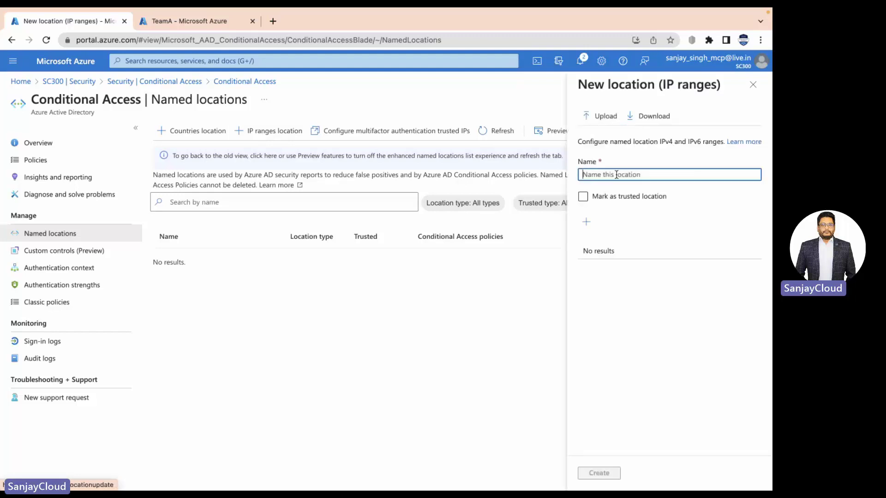
type("m")
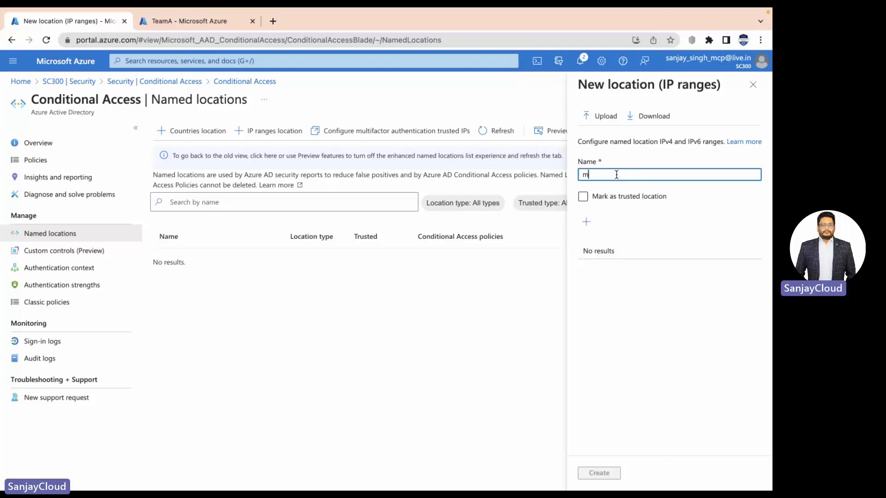
type("ypc")
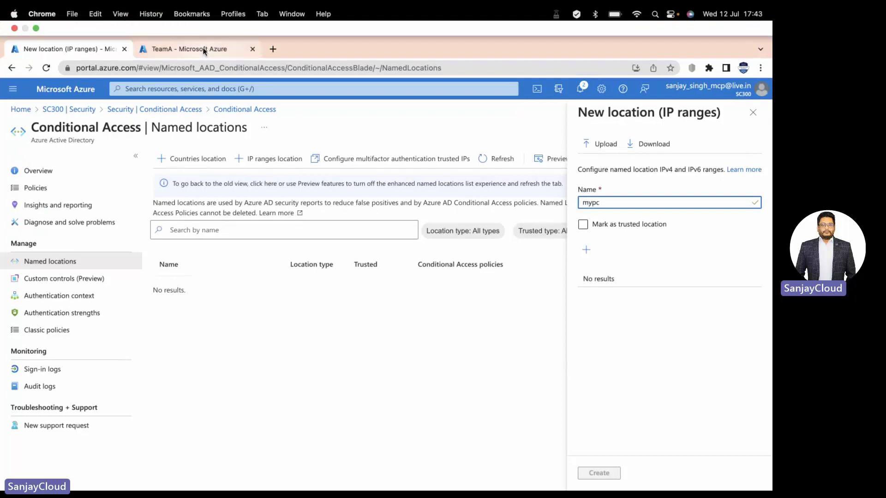
left_click(273, 49)
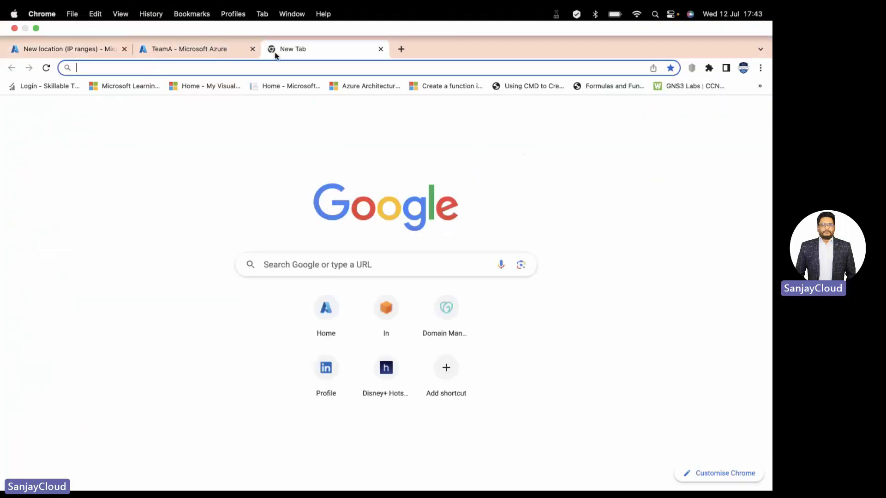
type("my ip")
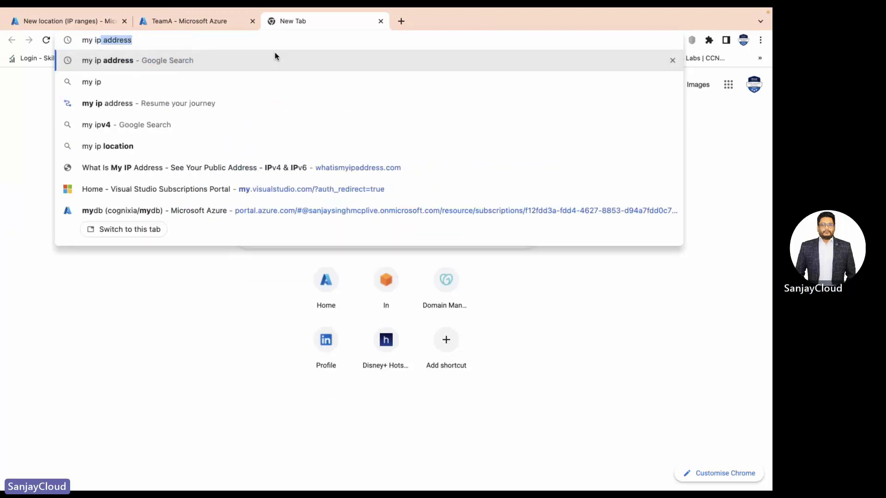
left_click(115, 59)
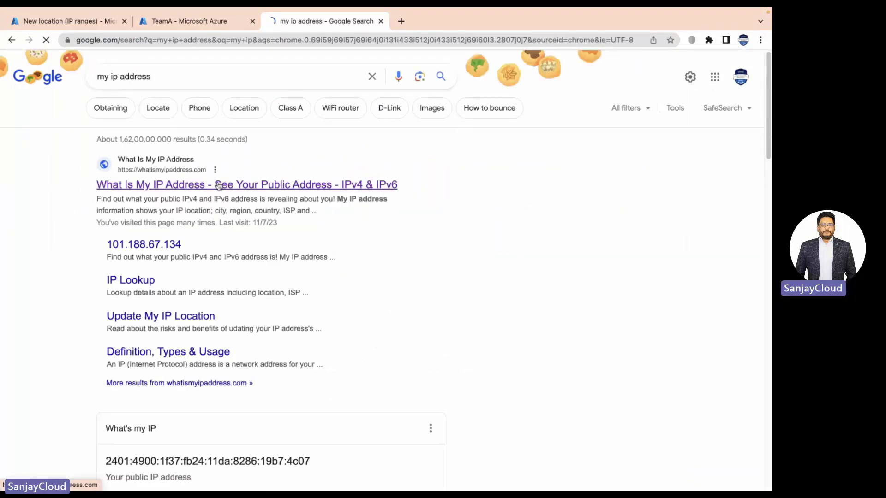
left_click(218, 184)
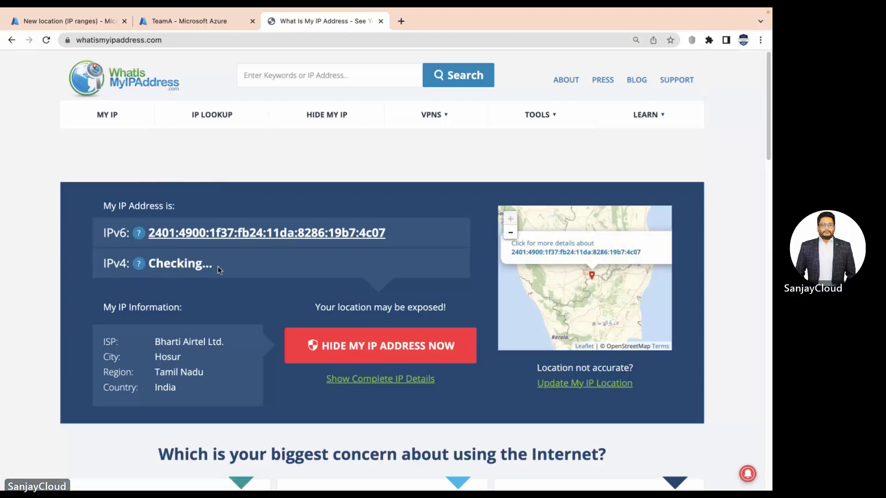
left_click_drag(240, 265, 156, 271)
key("ctrl+c")
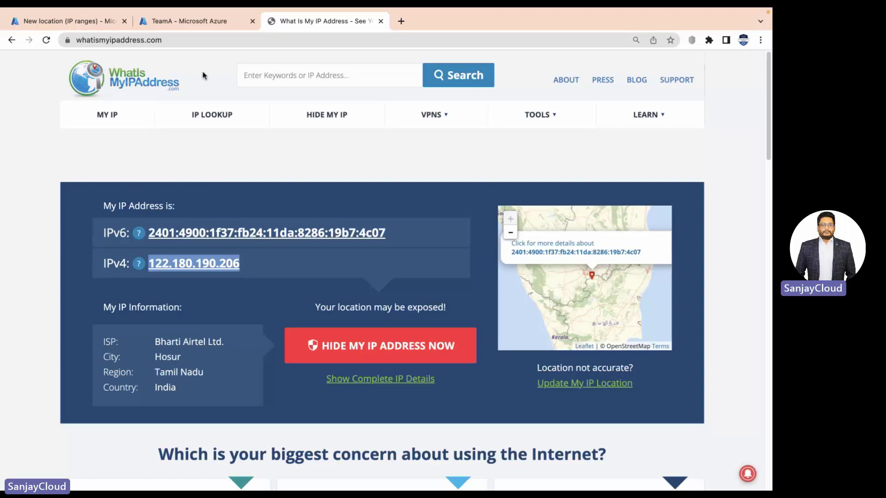
left_click(116, 24)
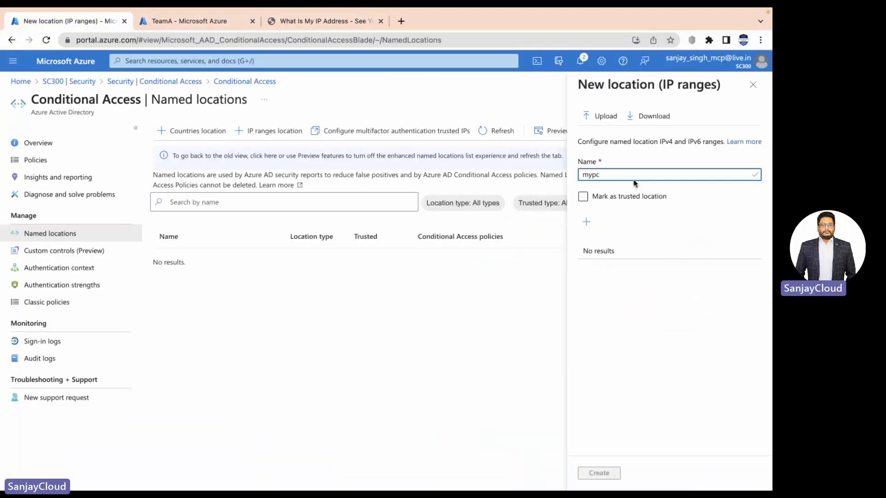
left_click(587, 223)
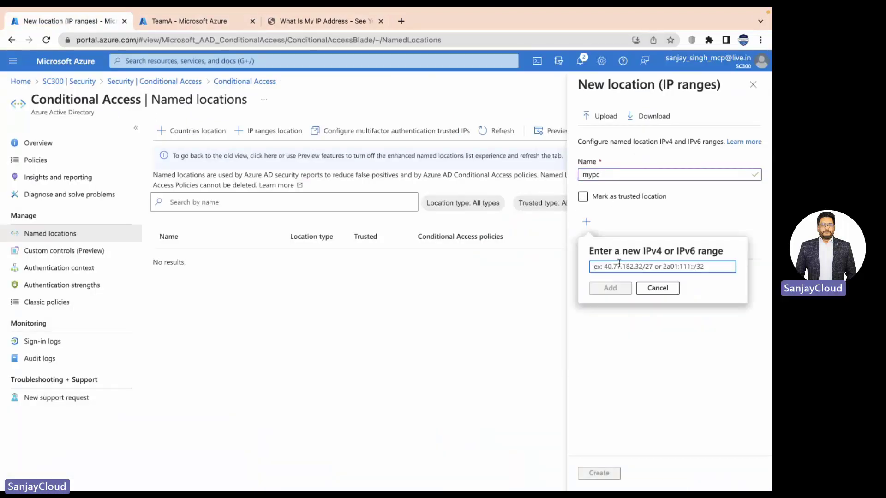
key("ctrl+v")
type("/32")
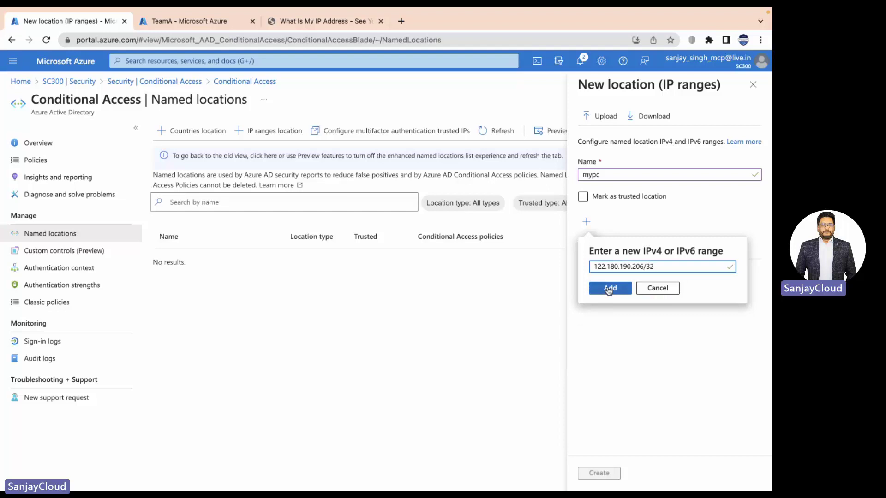
left_click(608, 289)
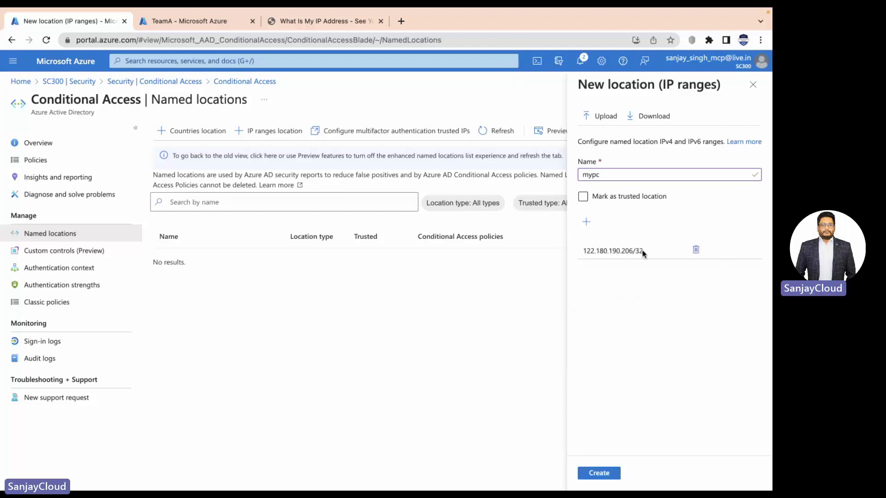
left_click(599, 473)
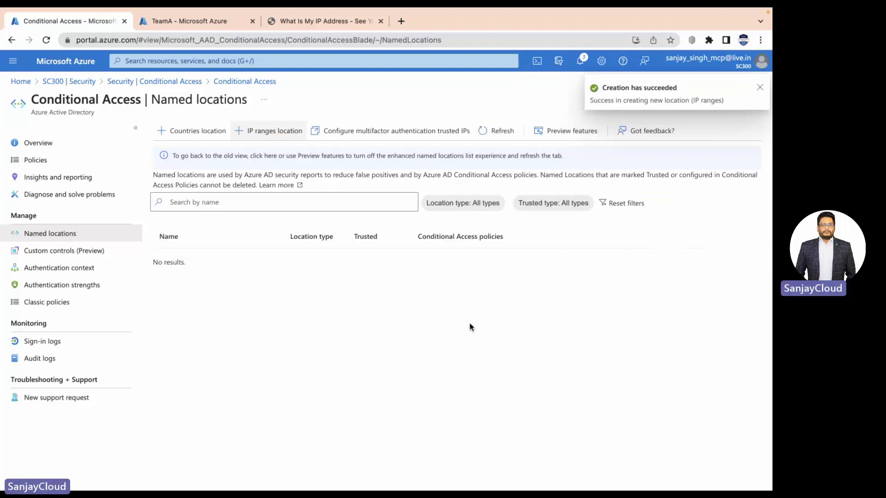
left_click(497, 131)
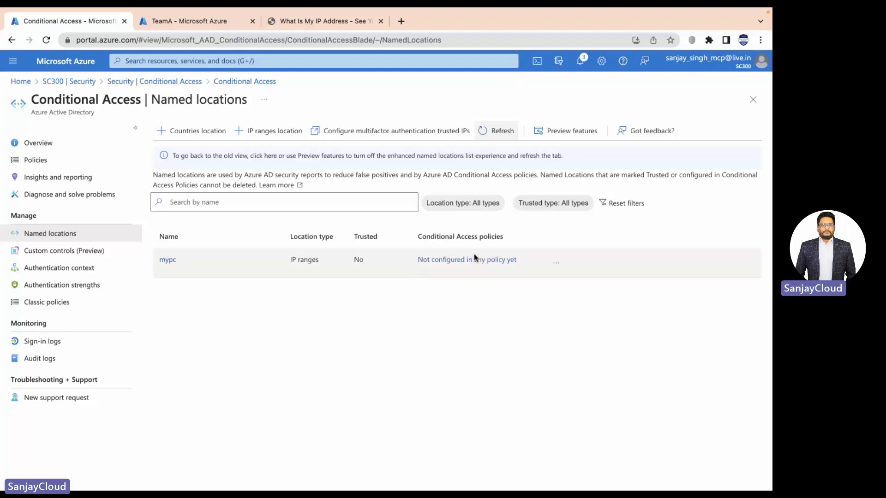
Step: Reopen azurepolicy, turn on its Locations condition, and select mypc as an excluded location
left_click(45, 160)
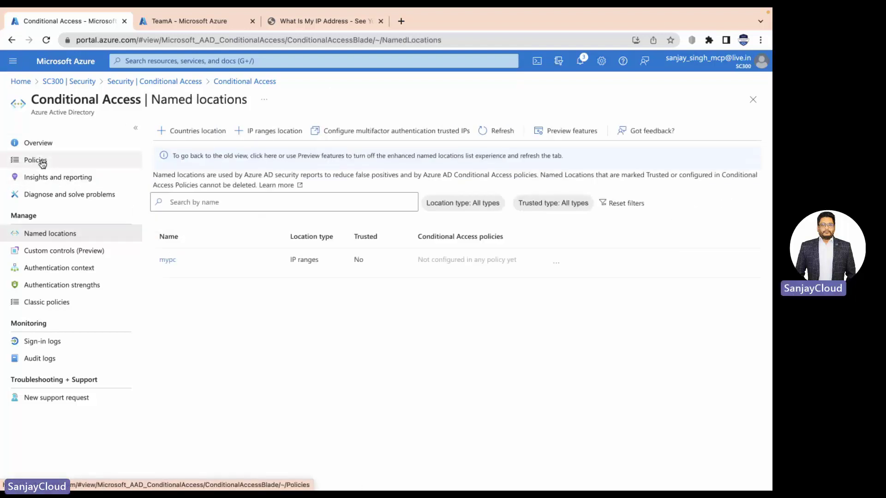
left_click(42, 161)
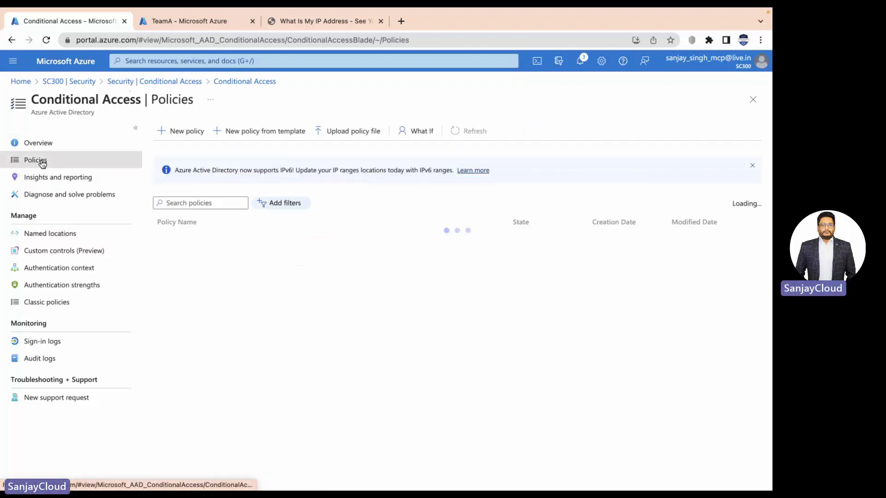
left_click(181, 240)
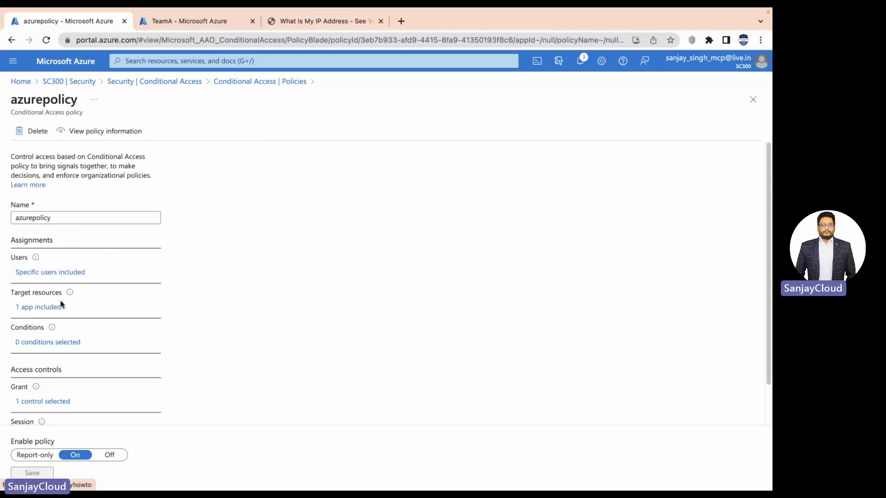
scroll(61, 305, "down", 2)
left_click(53, 308)
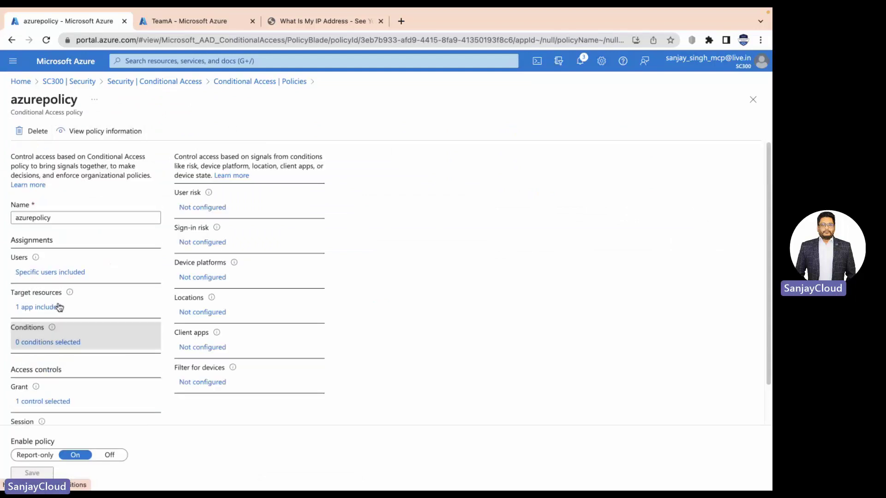
left_click(199, 314)
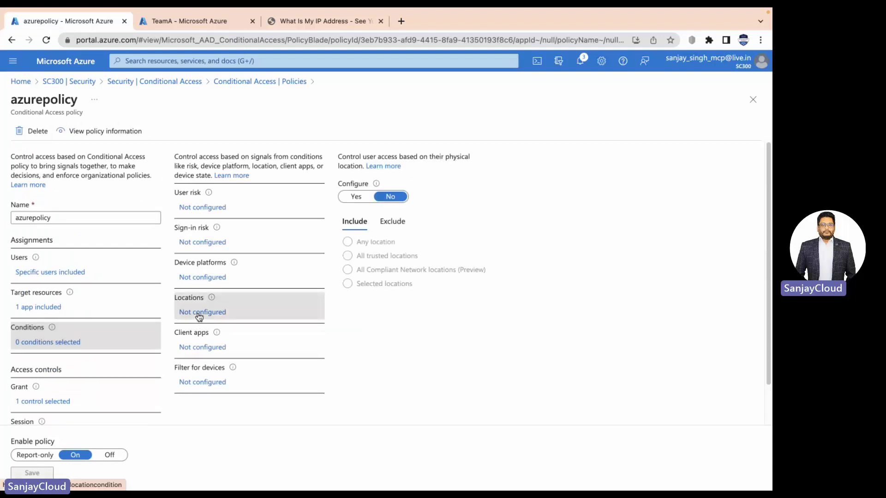
left_click(357, 197)
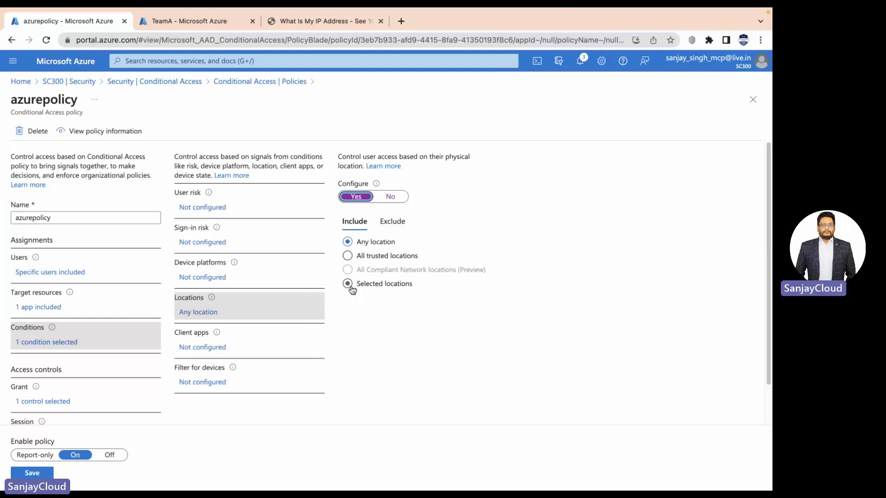
left_click(392, 226)
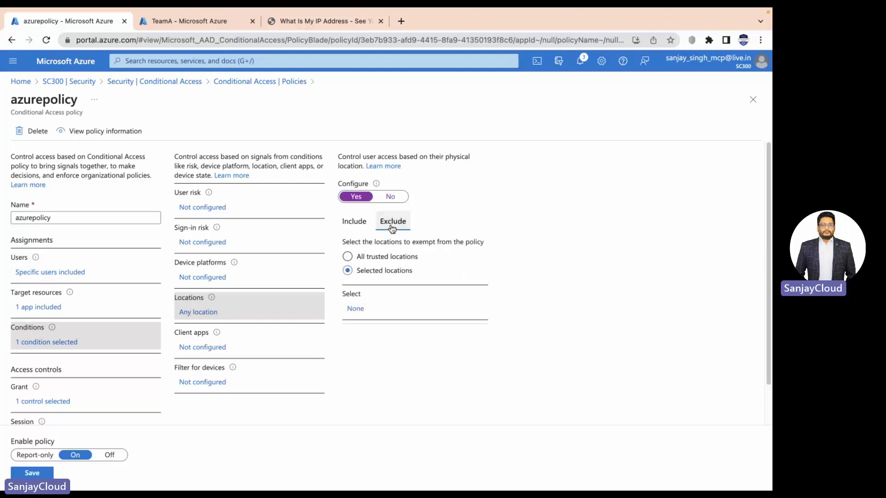
left_click(355, 309)
left_click(480, 202)
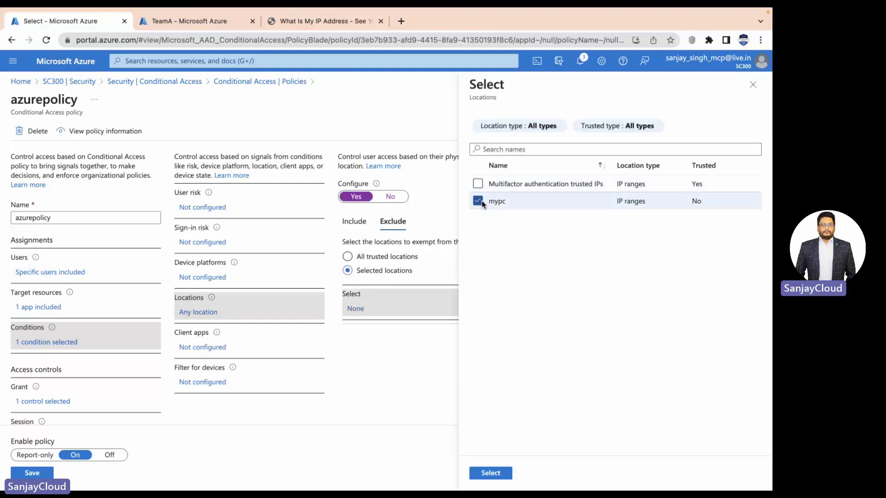
Step: Confirm mypc as the excluded location and save azurepolicy with 'Any location, 1 excluded'
left_click(490, 473)
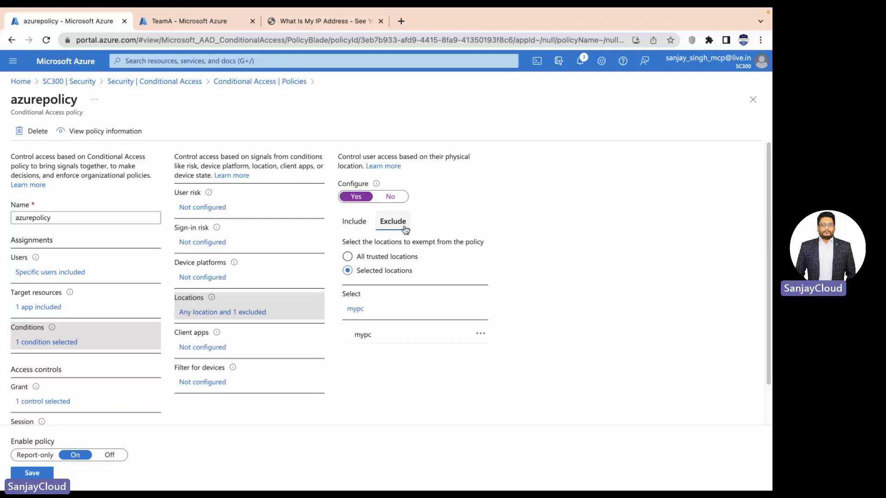
left_click(38, 475)
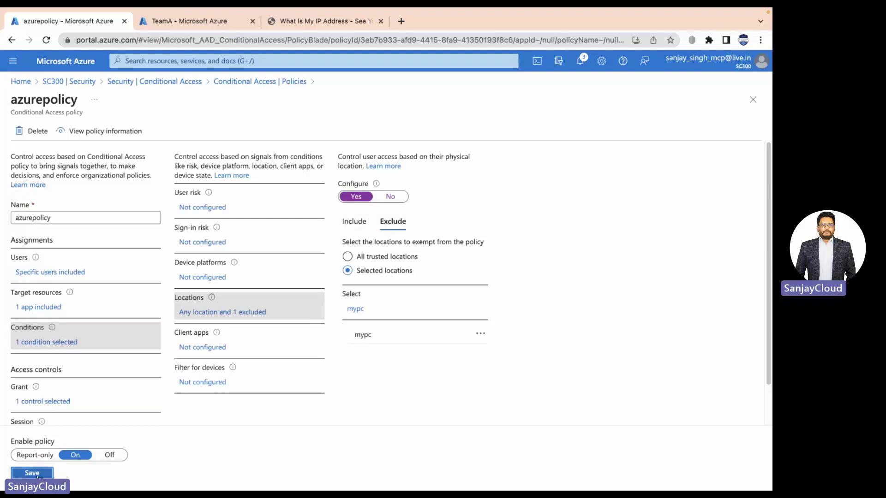